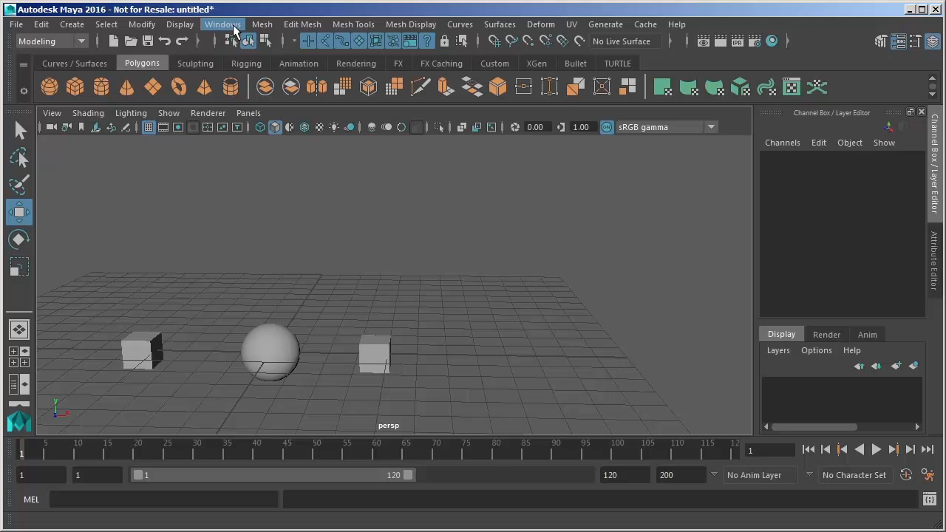
- Open the Hypergraph: Hierarchy editor to display the group1 node hierarchy at a readable size
click(233, 26)
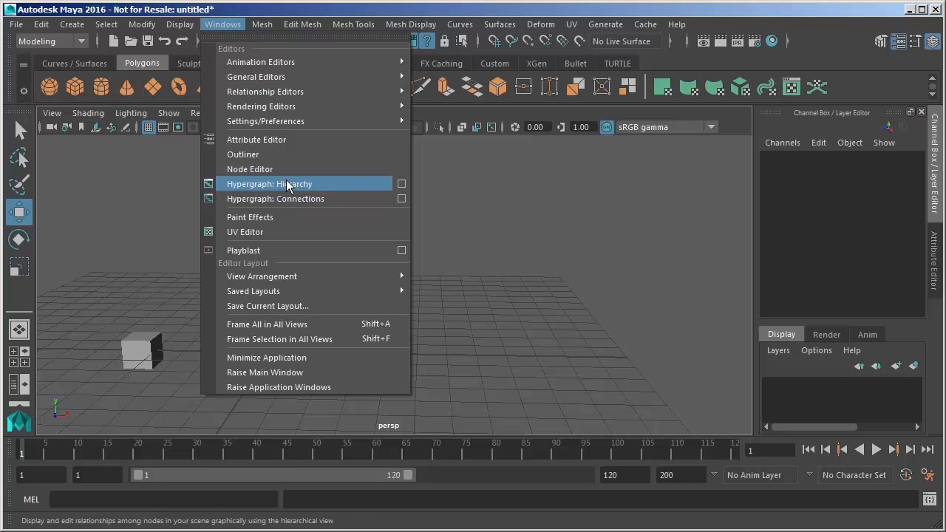
click(289, 185)
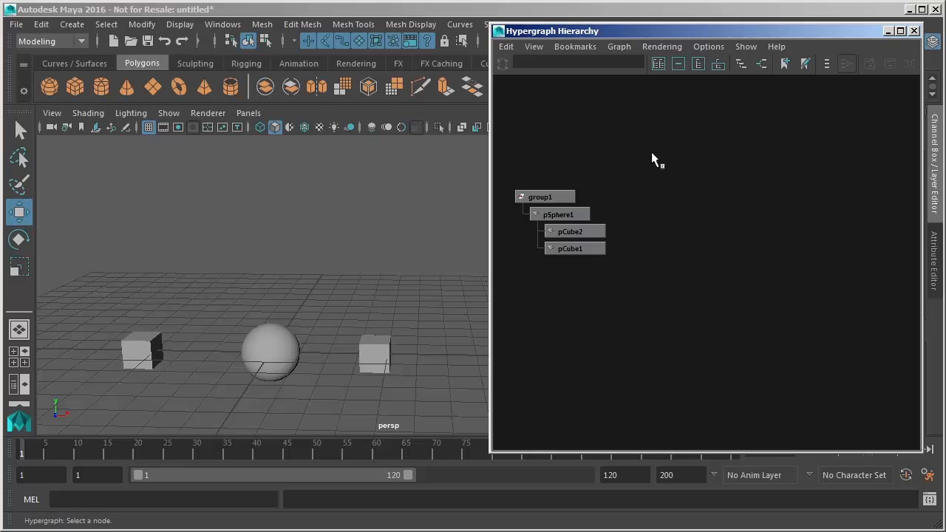
alt+middle_drag(647, 164, 765, 161)
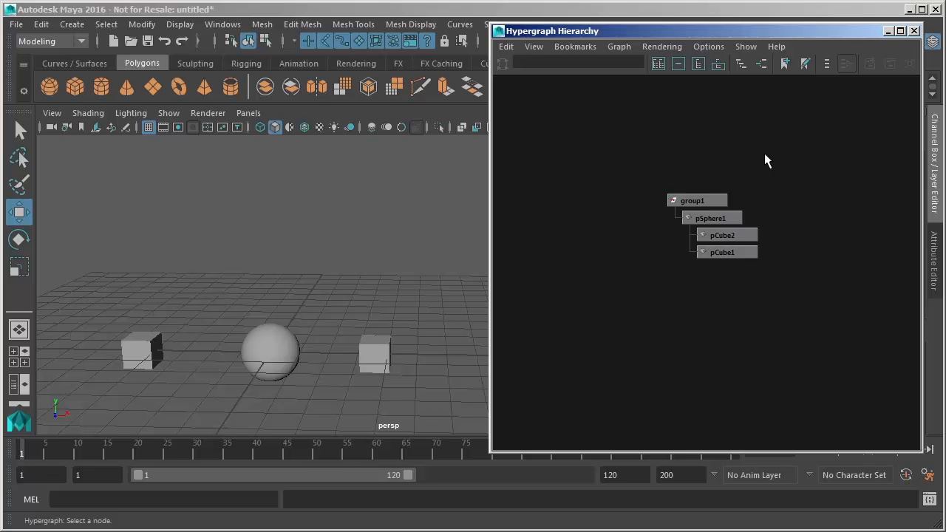
alt+right_drag(638, 133, 785, 403)
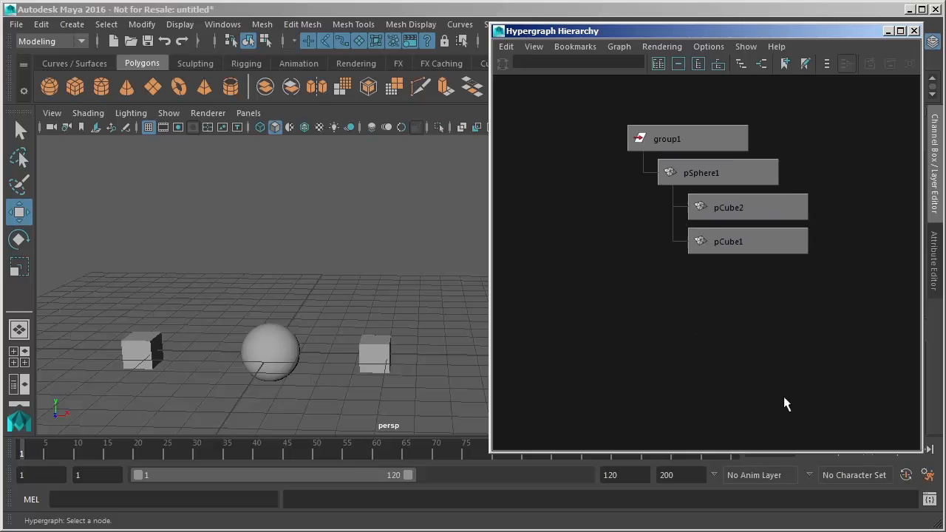
alt+middle_drag(638, 217, 647, 282)
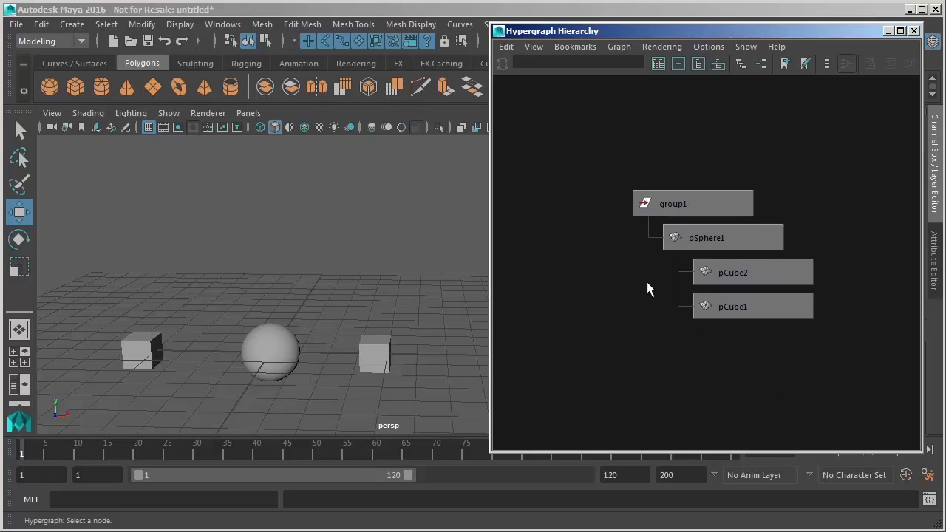
- Select pSphere1 through its hierarchy node, reselect it through the sphere in the viewport, and select the pCube1 node
click(753, 236)
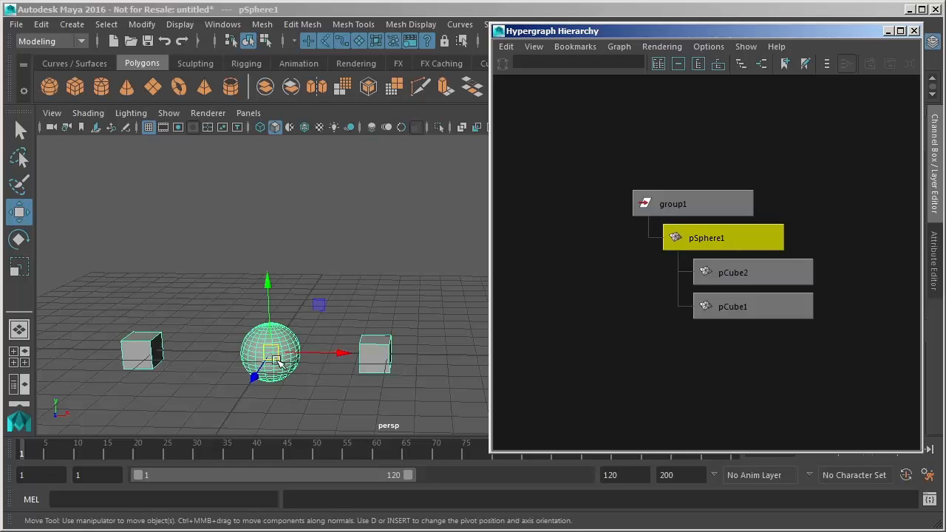
click(221, 235)
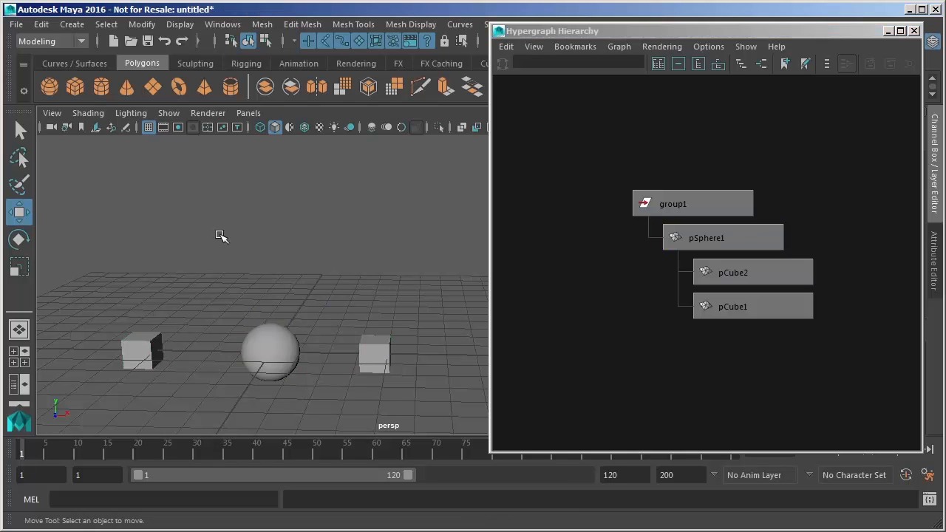
click(275, 334)
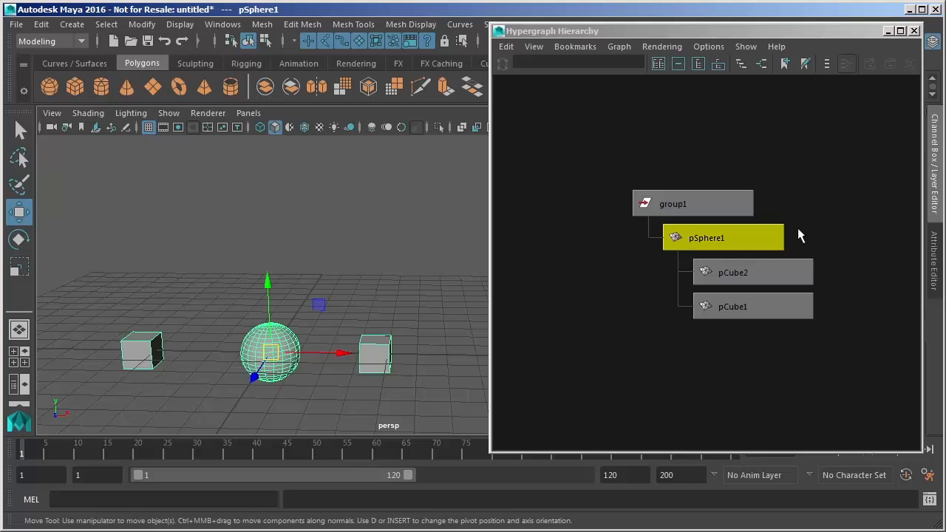
middle_drag(708, 234, 766, 276)
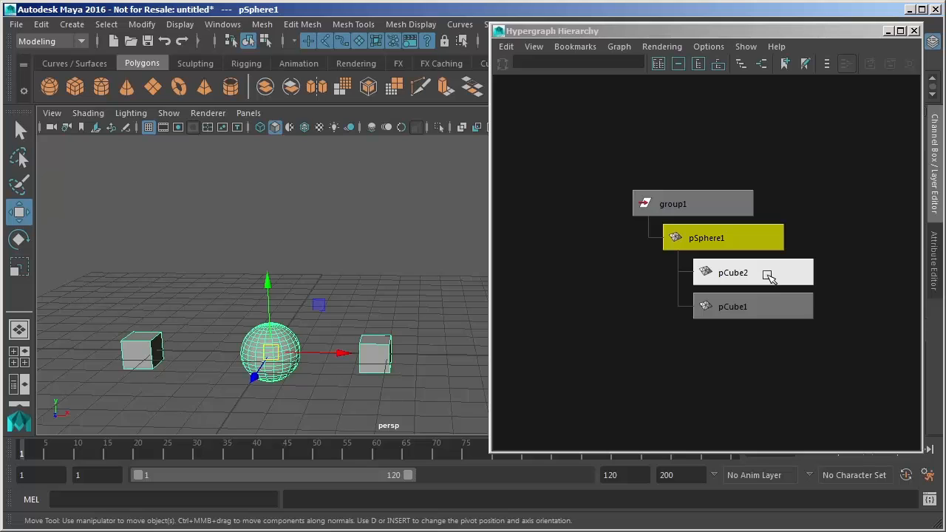
click(762, 305)
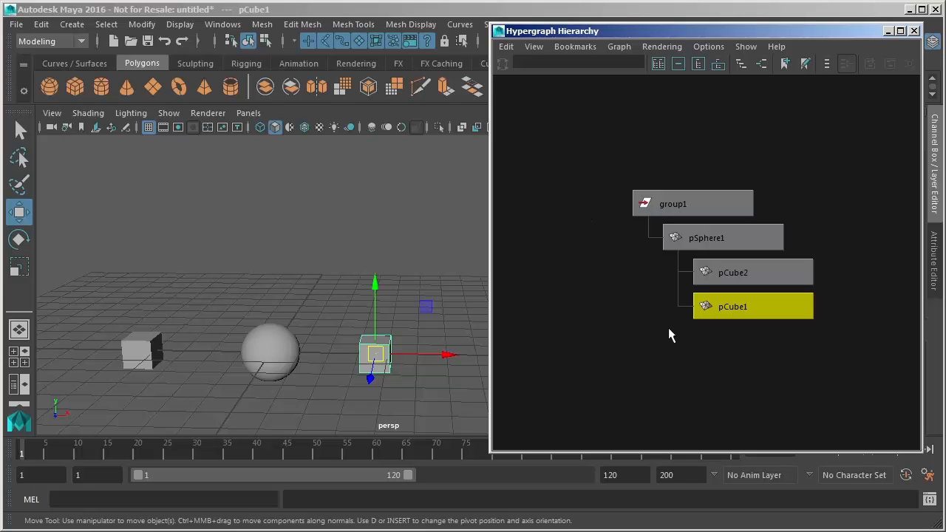
- Clear the pCube1 selection and select the pSphere1 node in the hierarchy graph
alt+right_drag(645, 335, 674, 309)
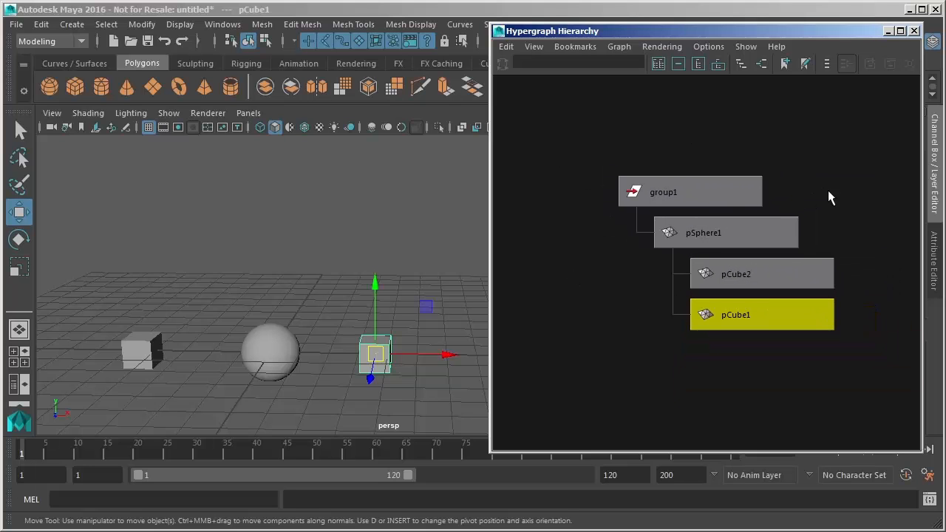
alt+middle_drag(860, 193, 850, 213)
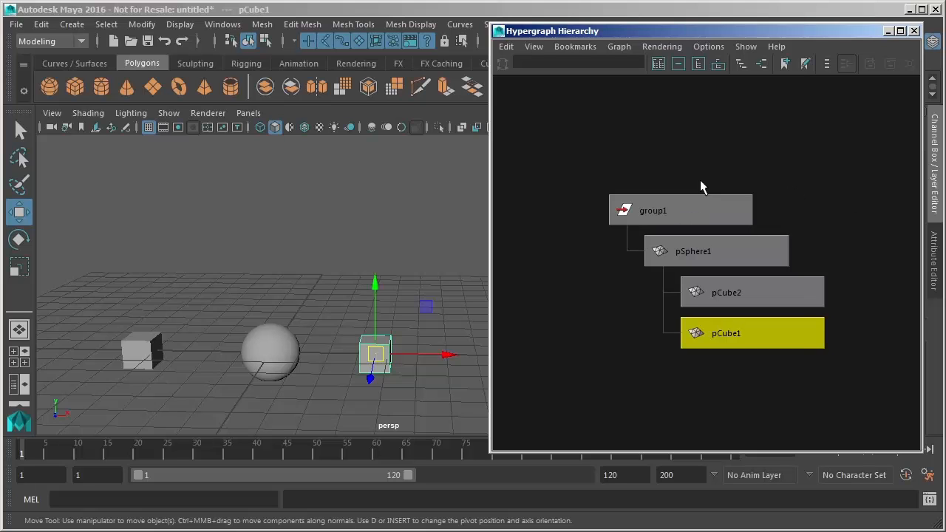
click(682, 150)
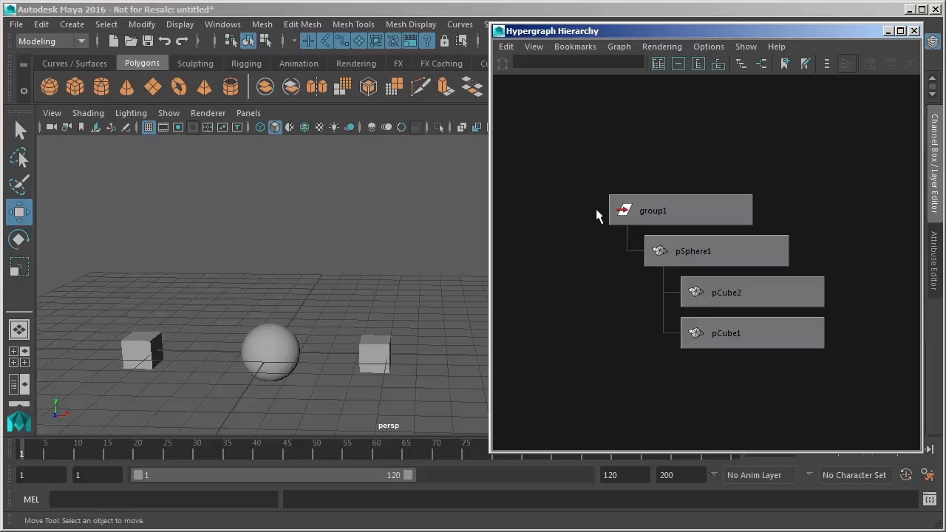
click(727, 257)
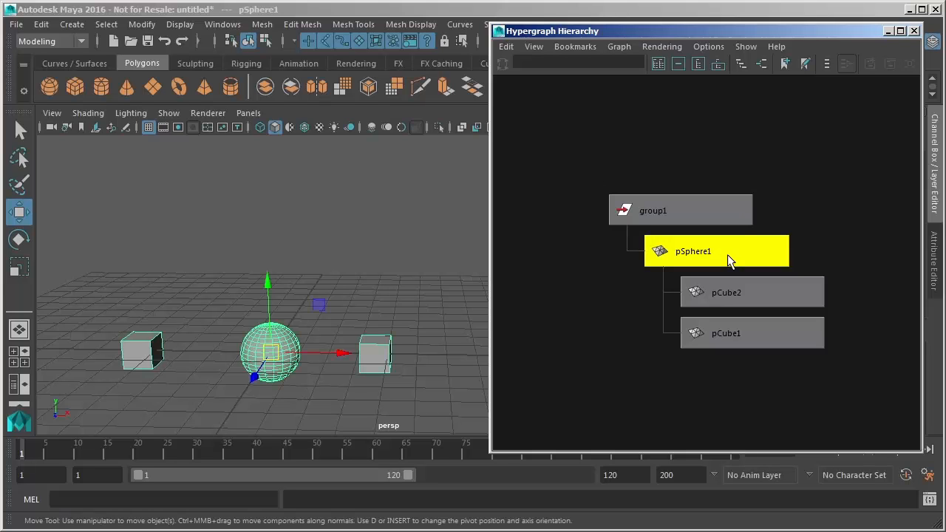
middle_drag(727, 254, 781, 358)
- Zoom the hierarchy graph in and out and frame all of its nodes
alt+right_drag(781, 357, 509, 293)
alt+right_drag(811, 318, 495, 306)
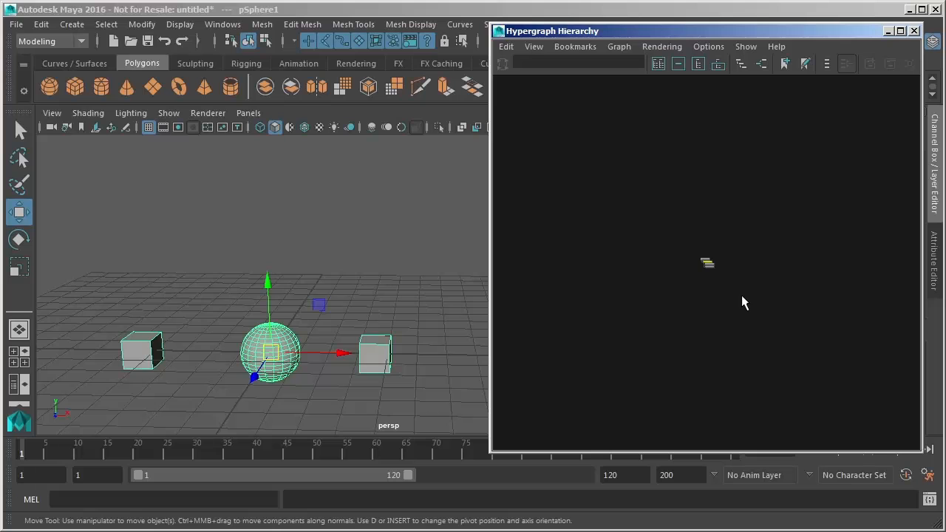
alt+right_drag(790, 323, 607, 304)
alt+right_drag(669, 265, 827, 381)
key(a)
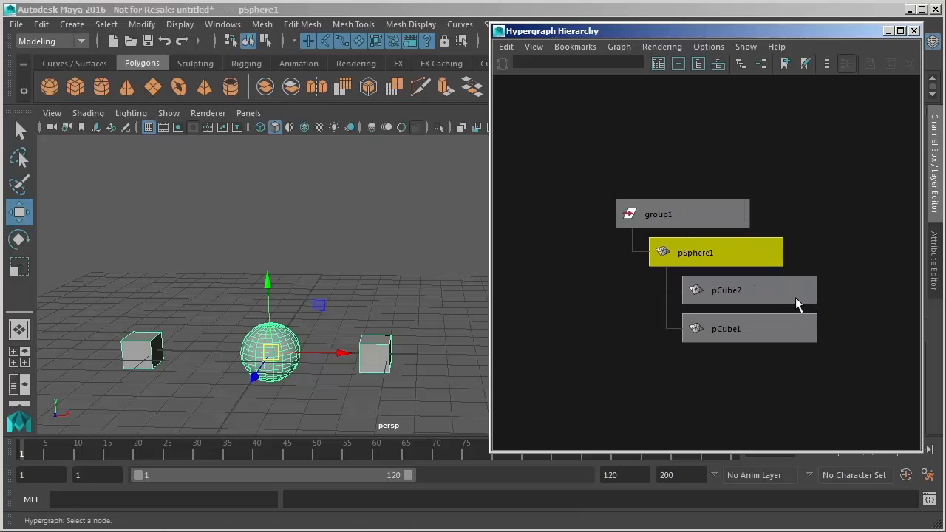
middle_drag(796, 299, 777, 245)
click(809, 282)
key(a)
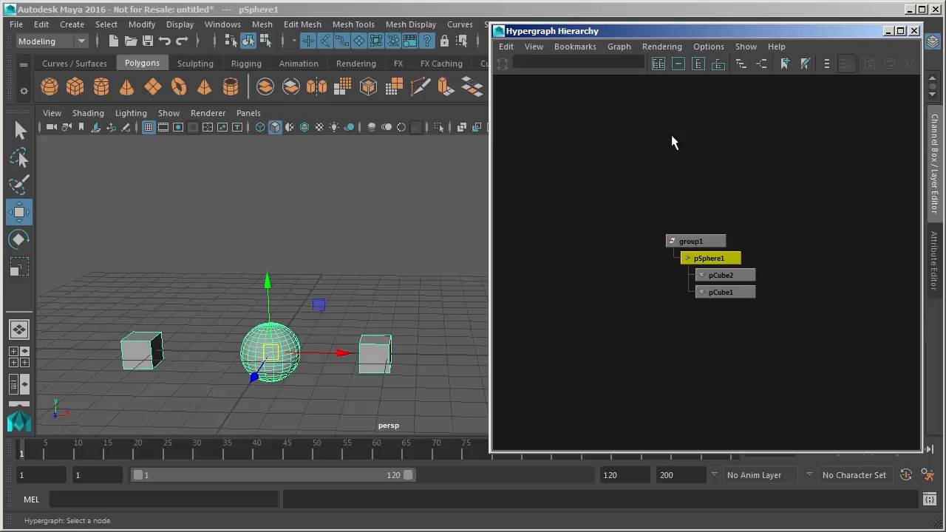
- Frame the selected pSphere1 node in the hierarchy graph, and return to a view of the whole hierarchy
alt+right_drag(738, 277, 533, 57)
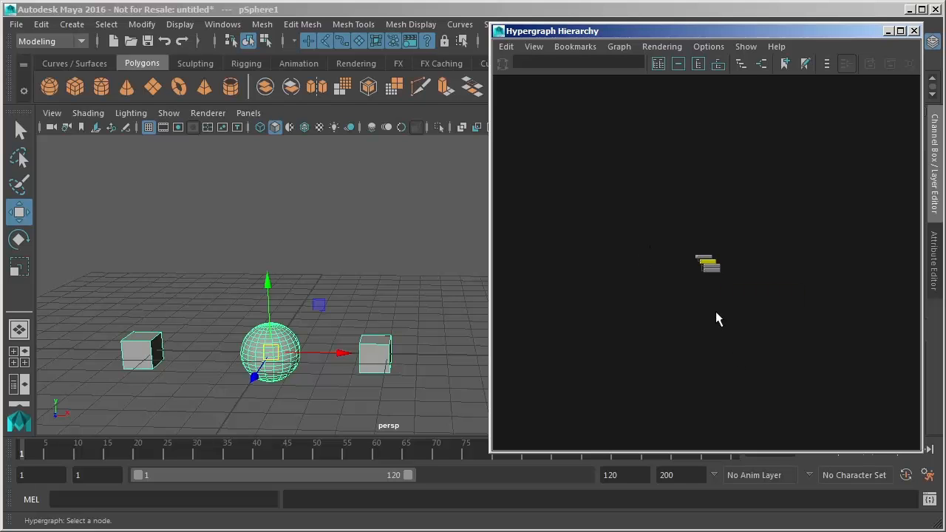
key(f)
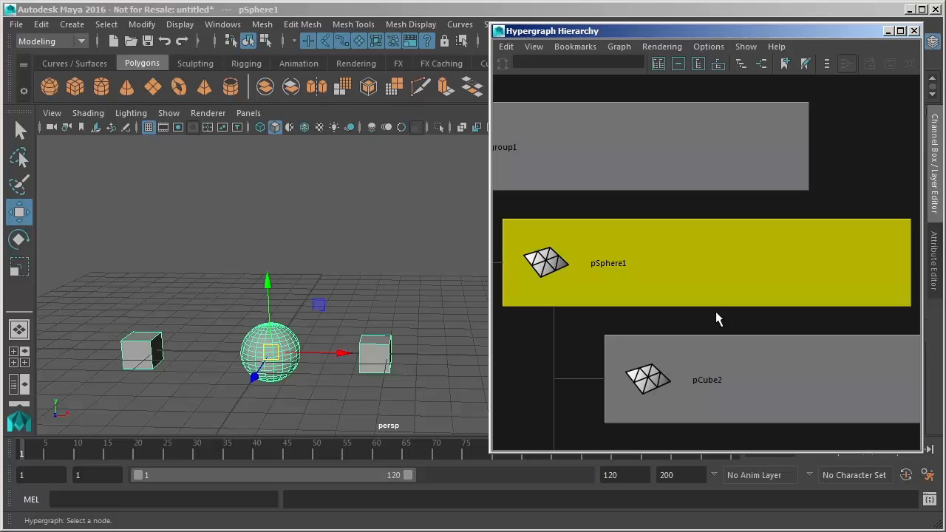
key(a)
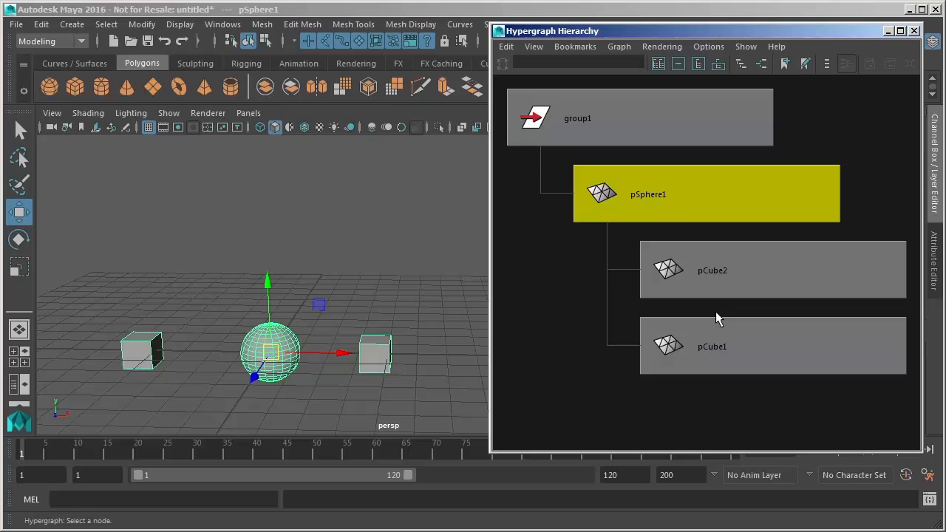
alt+right_drag(715, 311, 604, 15)
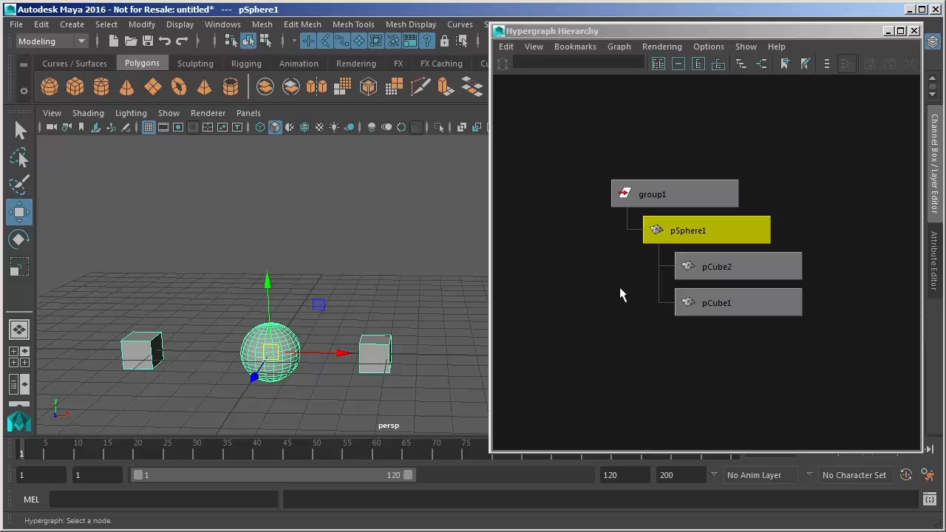
alt+right_drag(745, 252, 688, 346)
alt+middle_drag(649, 323, 732, 313)
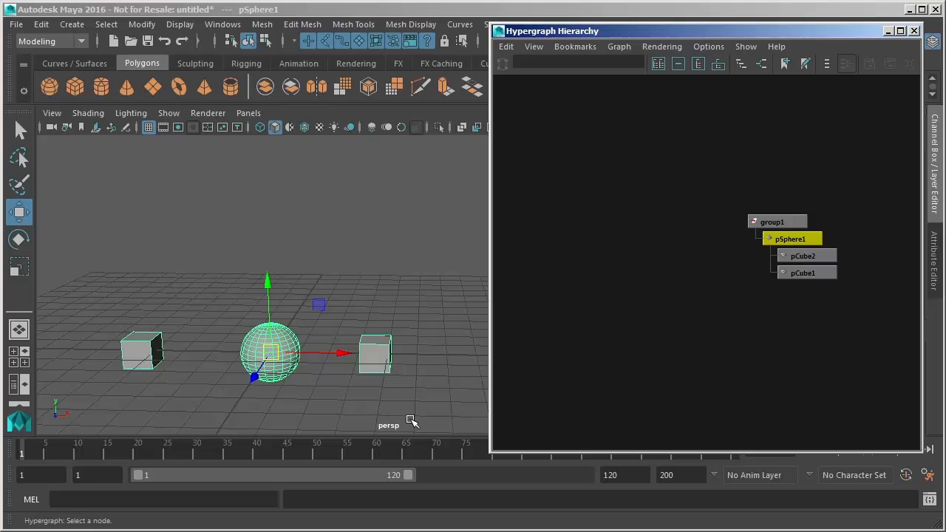
- Check the four-view layout, return to the single perspective view, and display hidden nodes in the Hypergraph
click(16, 355)
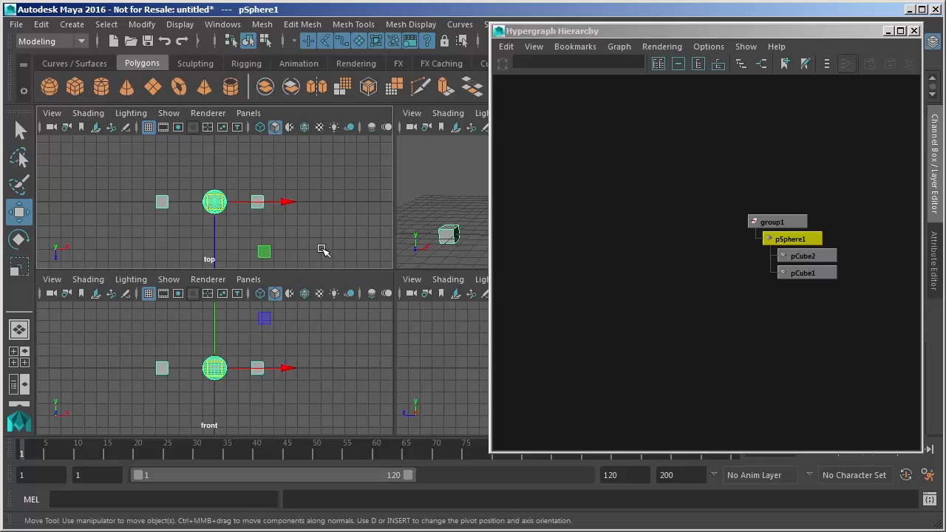
key(space)
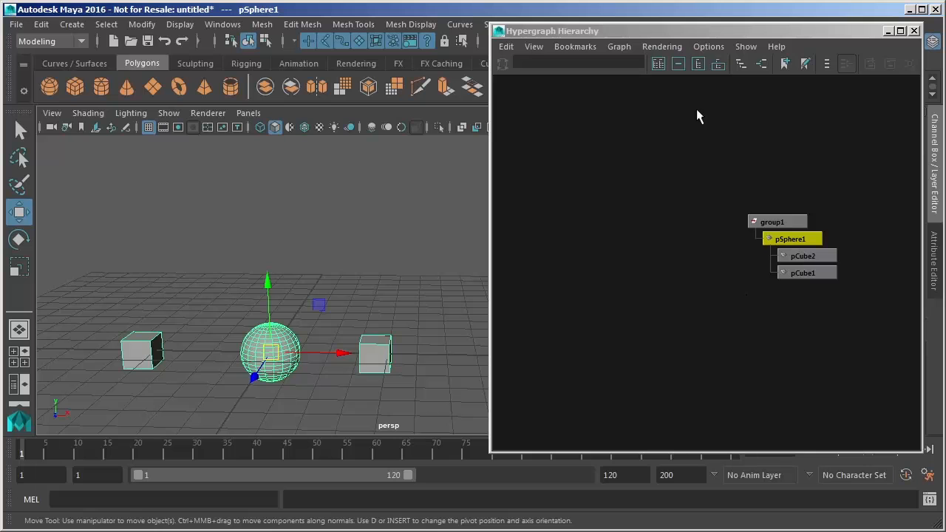
click(710, 47)
mouse_move(715, 60)
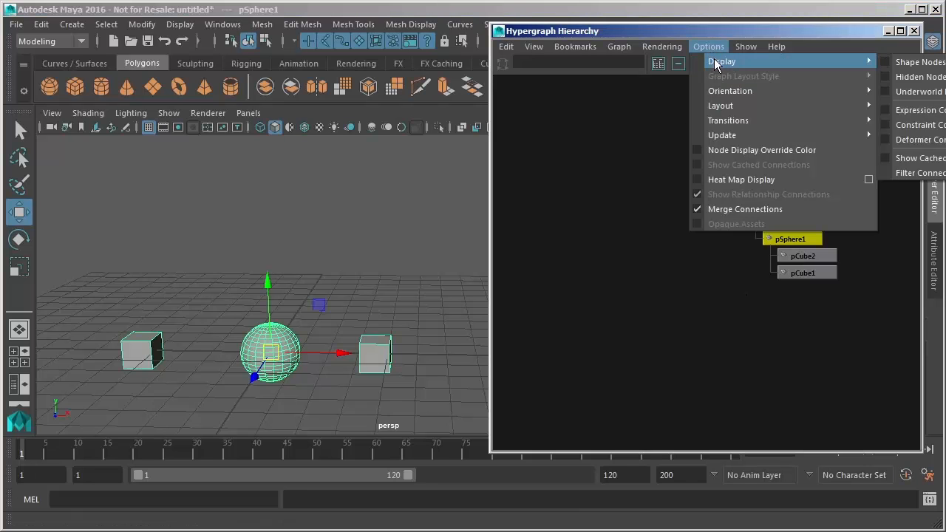
click(888, 77)
alt+middle_drag(849, 331, 633, 320)
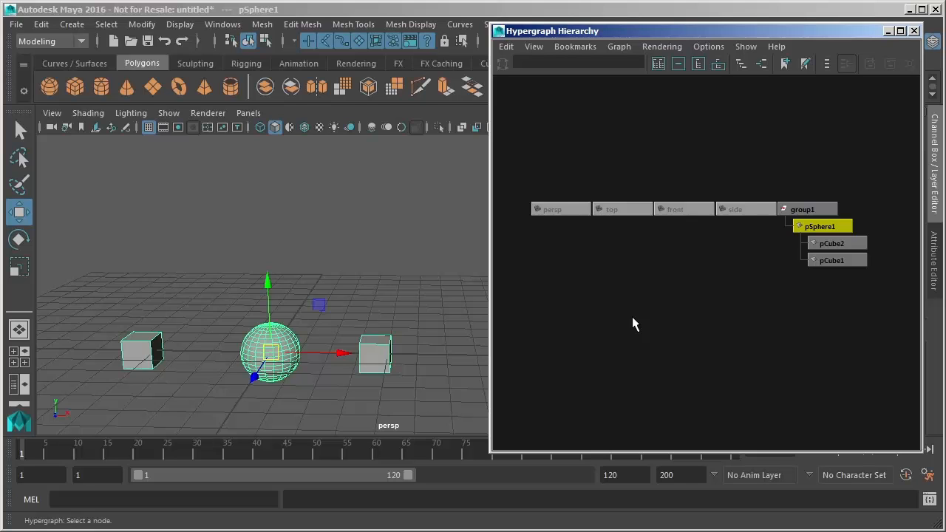
- Select the camera nodes one by one, select persp, top, front and side together, and clear the selection
drag(540, 151, 569, 229)
drag(637, 223, 692, 229)
drag(743, 194, 762, 226)
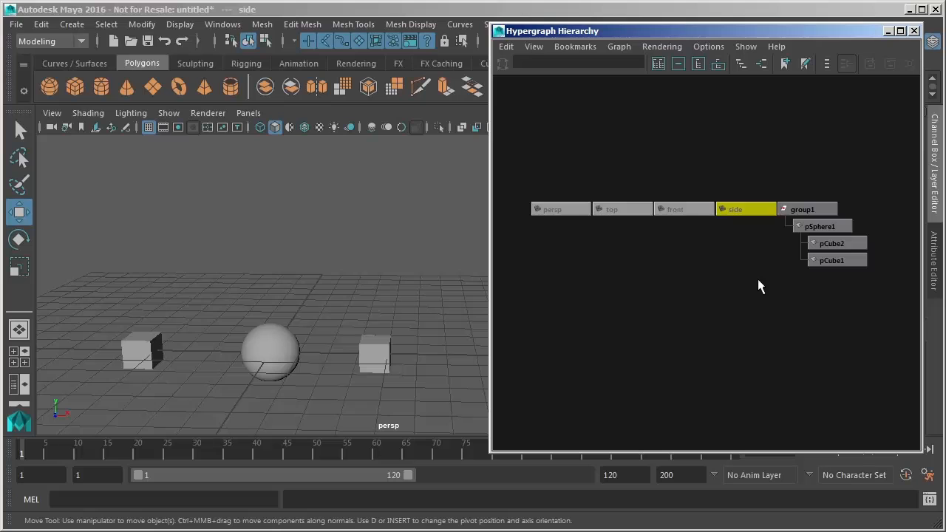
click(552, 228)
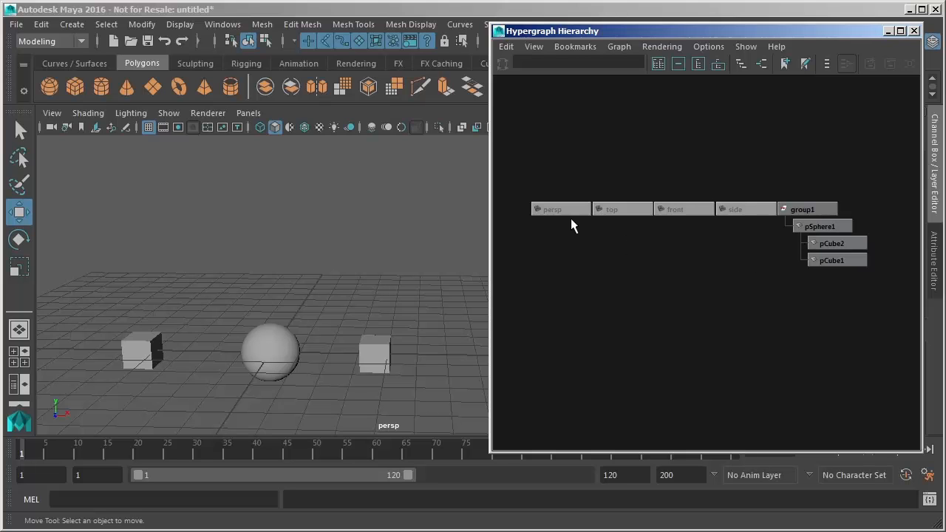
drag(551, 184, 747, 234)
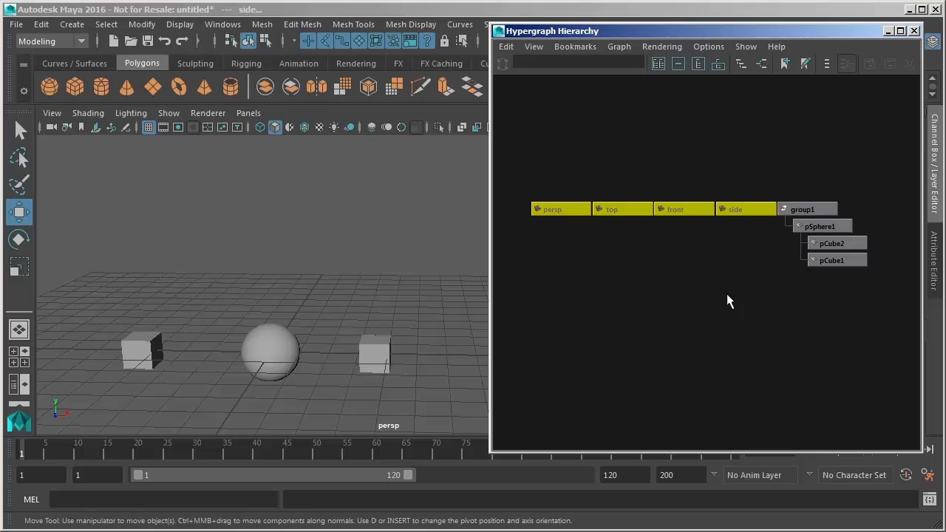
click(721, 258)
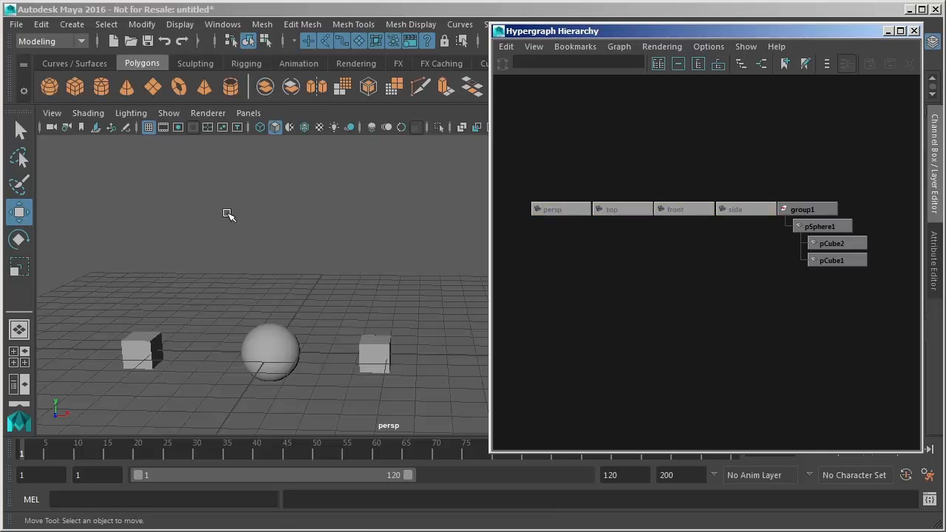
- Select the group1 node, and select pSphere1 both from its node and from the sphere in the viewport
click(787, 210)
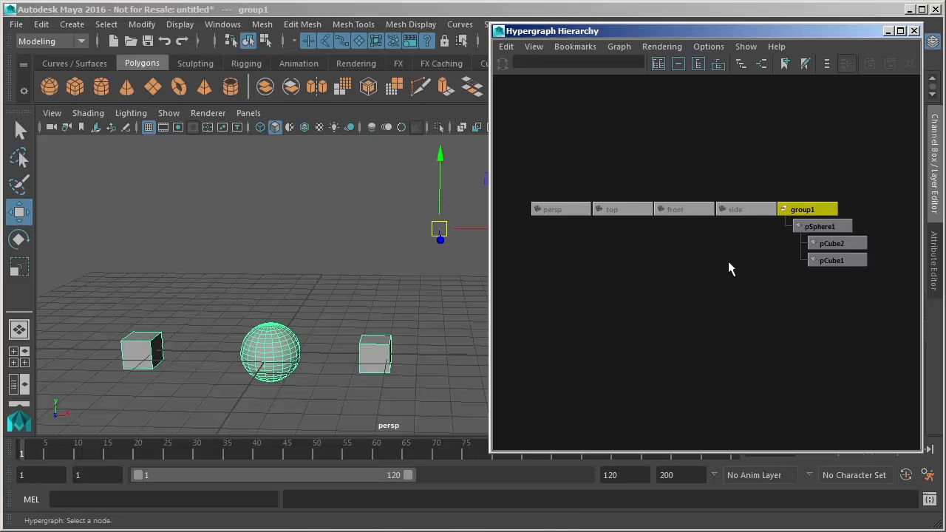
click(820, 226)
click(288, 251)
click(291, 337)
alt+middle_drag(726, 203, 701, 208)
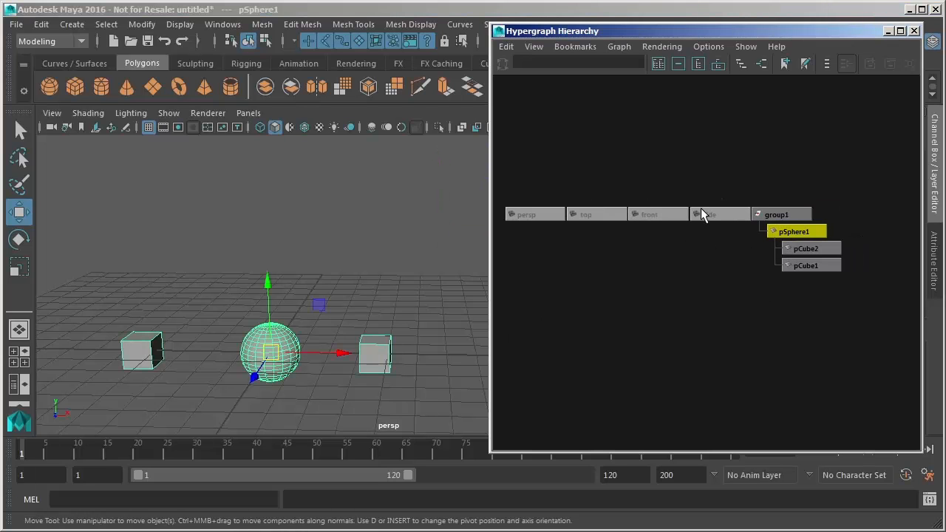
- Display the shape nodes in the hierarchy graph and narrow the Hypergraph window to uncover the channel values
click(702, 48)
mouse_move(711, 62)
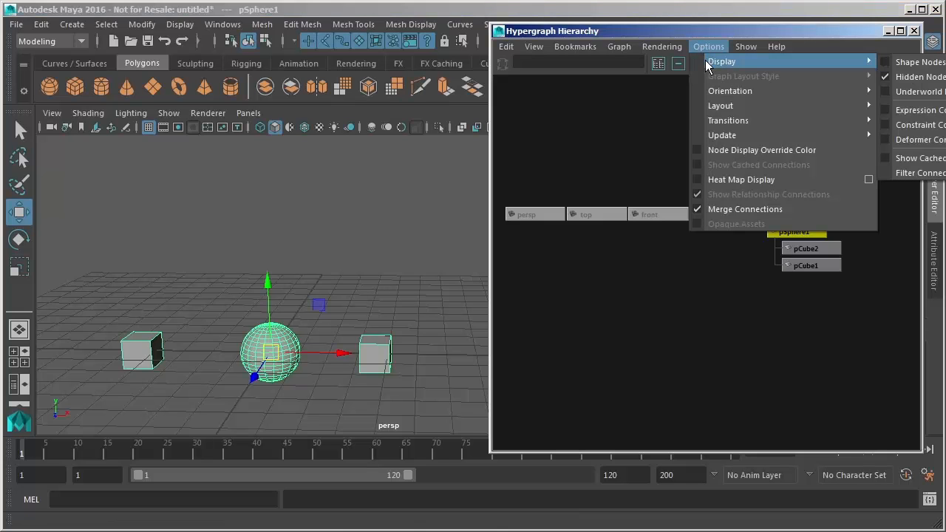
click(917, 67)
alt+middle_drag(766, 322, 633, 296)
alt+right_drag(634, 250, 724, 361)
alt+middle_drag(644, 249, 623, 303)
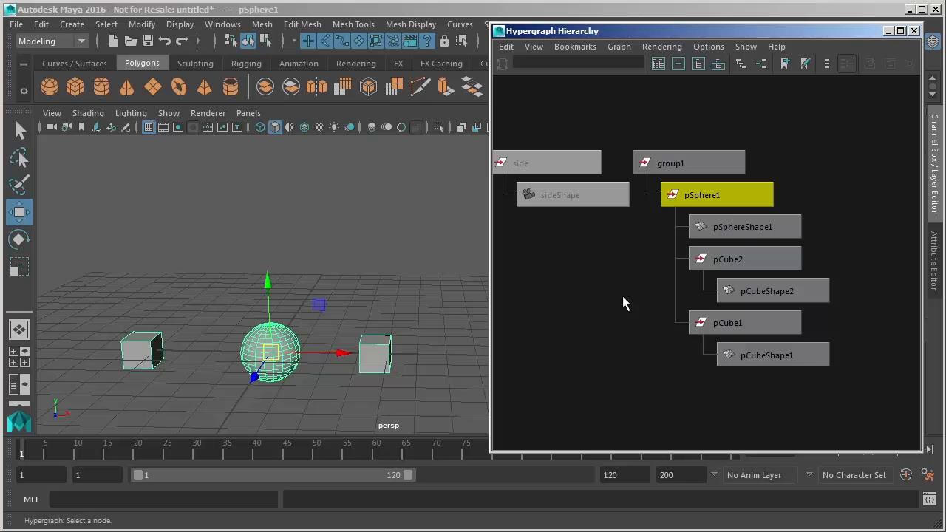
drag(921, 451, 848, 468)
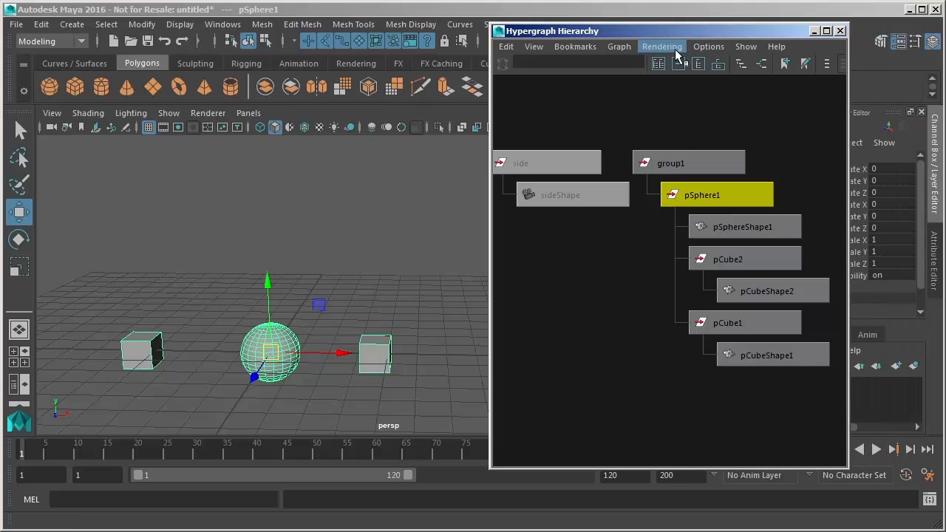
- Move the Hypergraph window clear of the channel values, select the pCube1 node, and frame the cube in the perspective view
drag(691, 31, 574, 32)
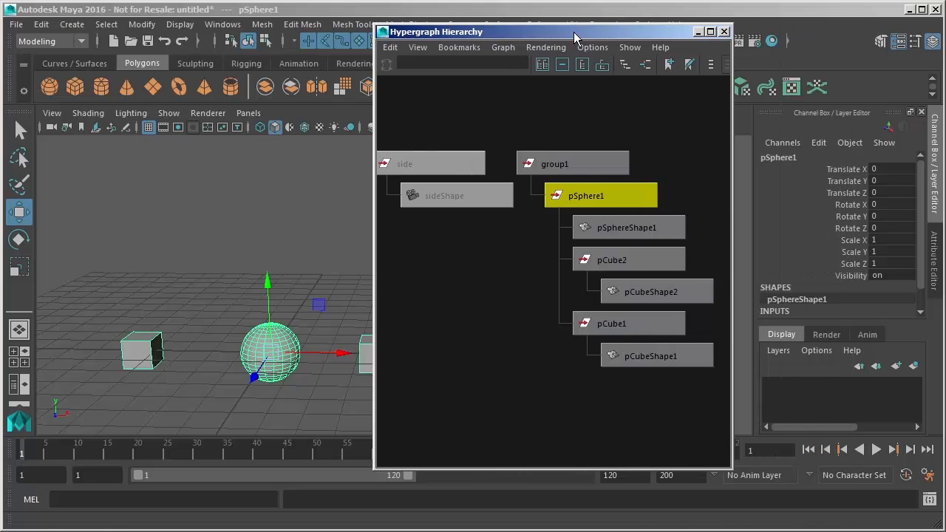
click(464, 280)
click(613, 323)
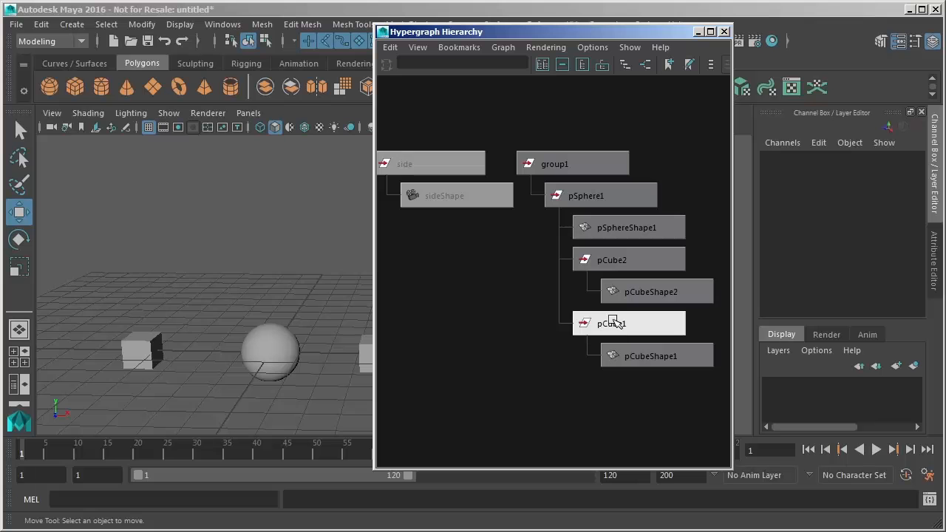
key(f)
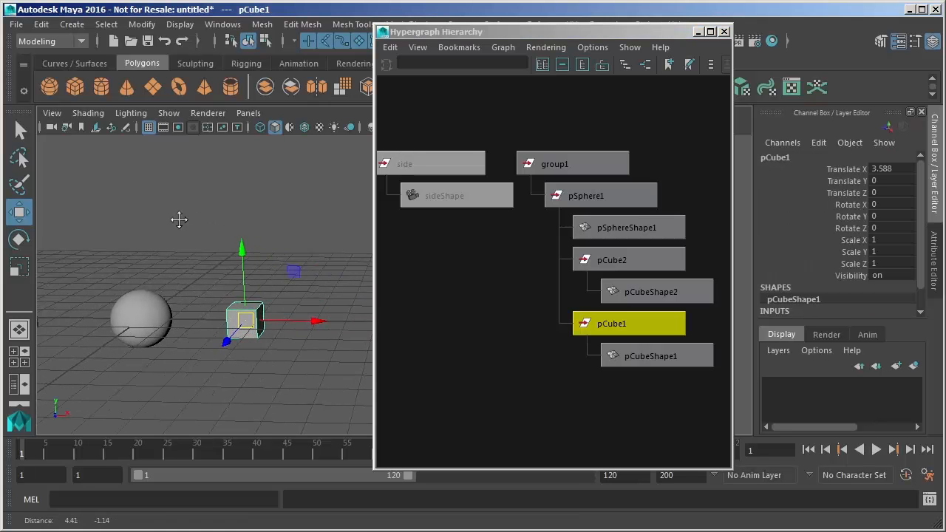
alt+middle_drag(535, 281, 465, 234)
alt+right_drag(515, 294, 626, 424)
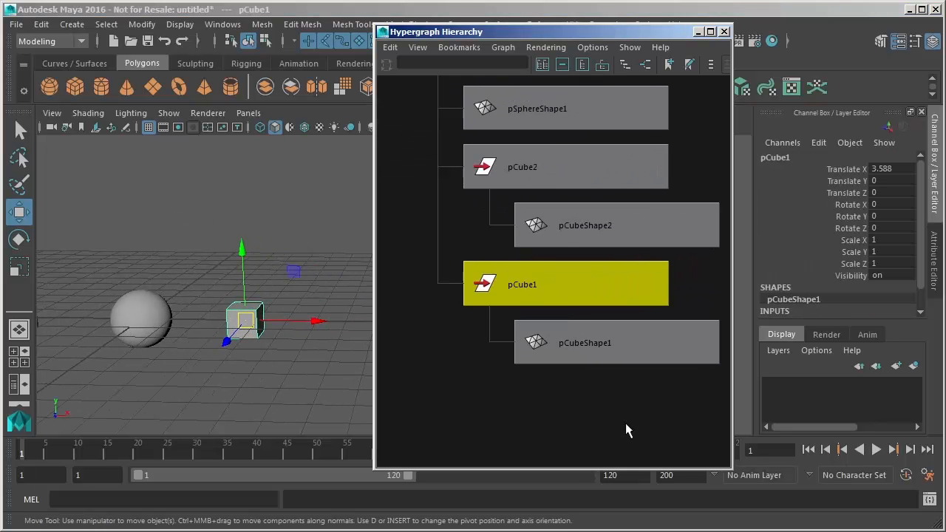
alt+middle_drag(586, 366, 527, 319)
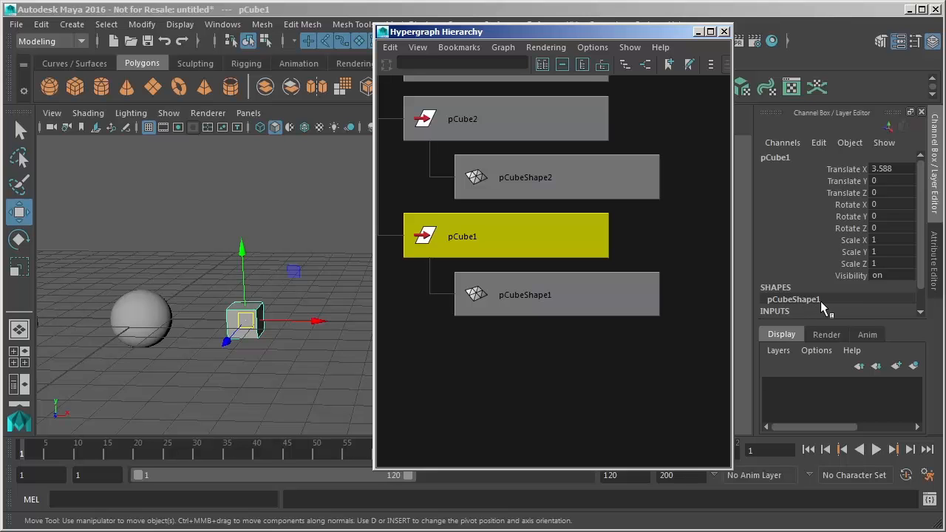
- Compare the channels of pCubeShape1 and its parent pCube1 by selecting the two nodes alternately, ending on pCube1
click(544, 294)
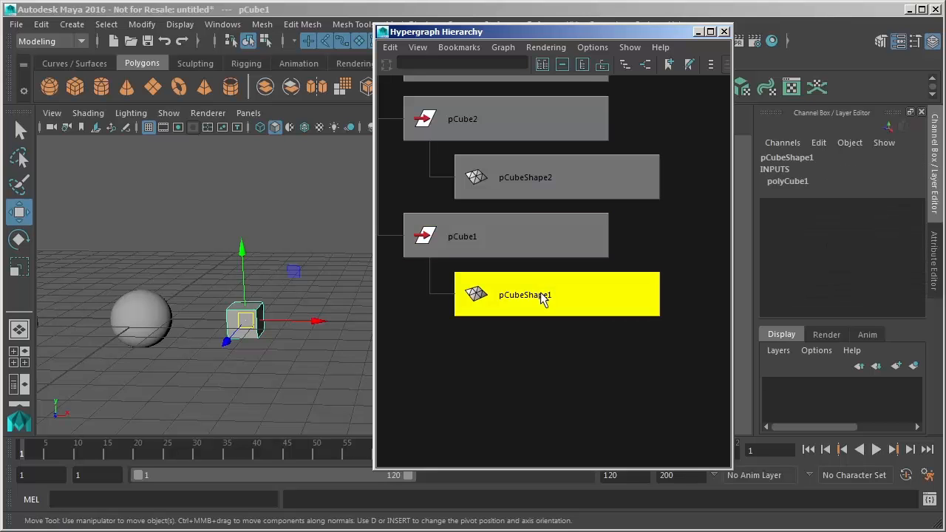
click(524, 242)
click(541, 296)
click(539, 360)
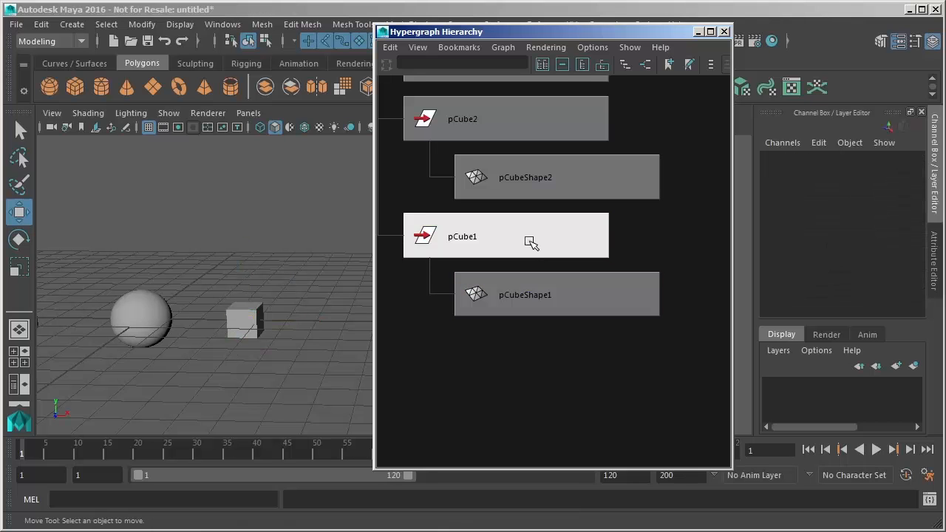
click(531, 243)
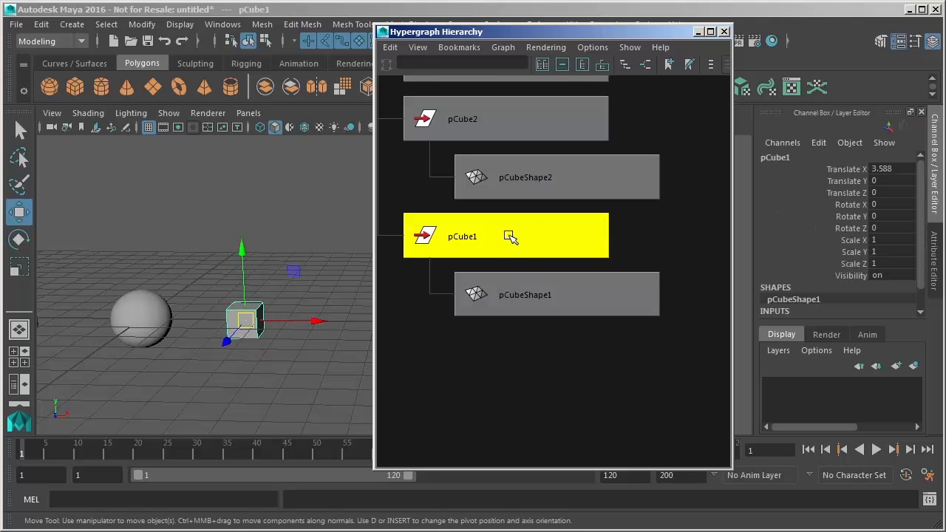
alt+middle_drag(492, 287, 555, 308)
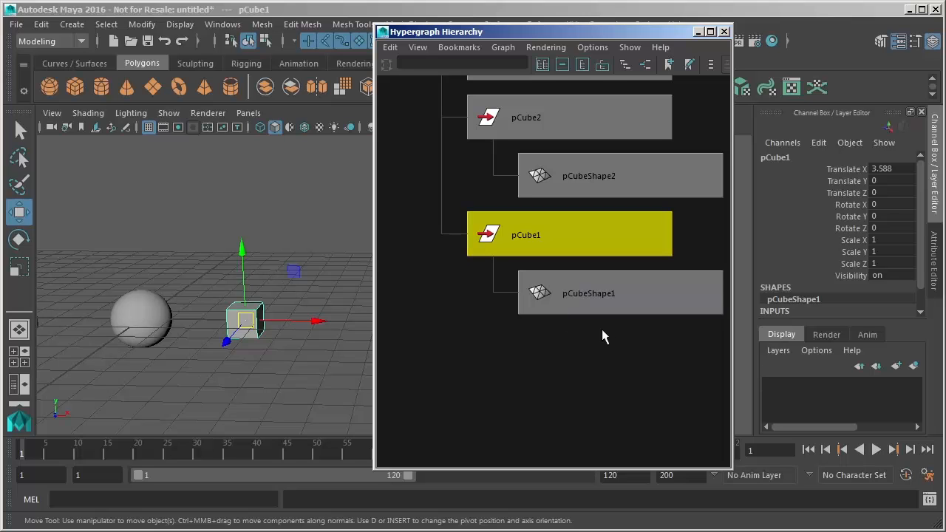
click(608, 293)
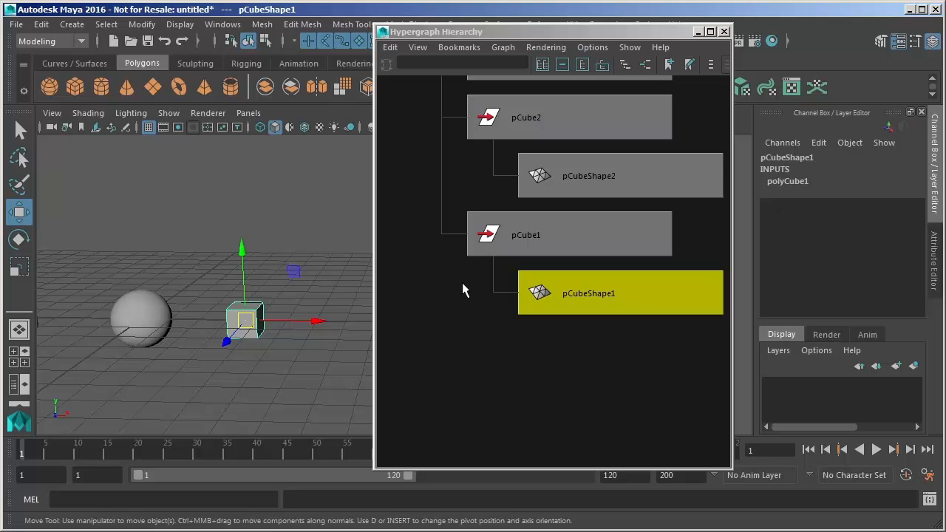
click(487, 235)
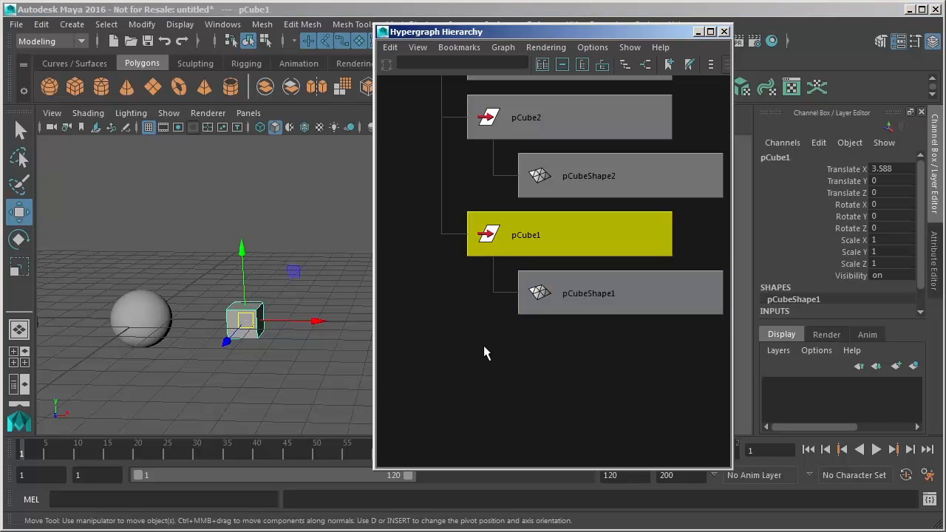
- Graph the input and output connections of pCube1 and widen the Hypergraph window to fit the whole chain
click(222, 25)
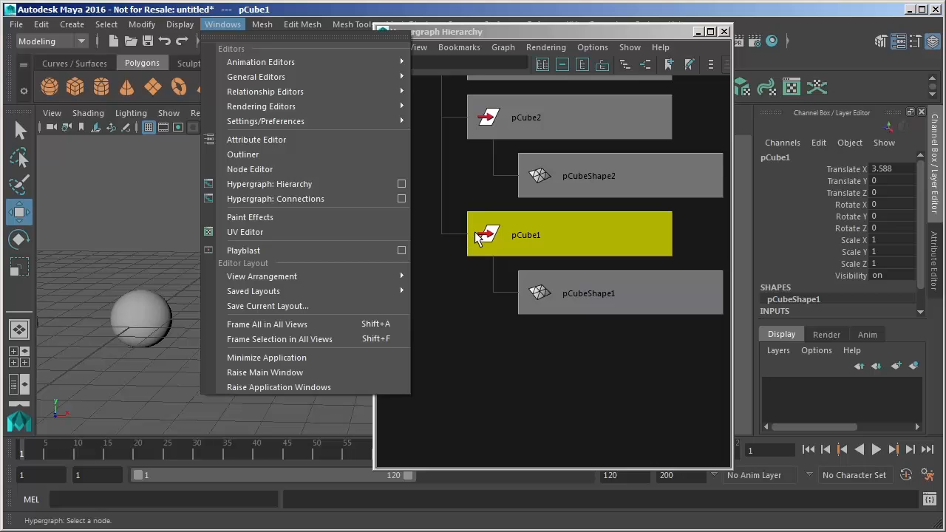
click(487, 36)
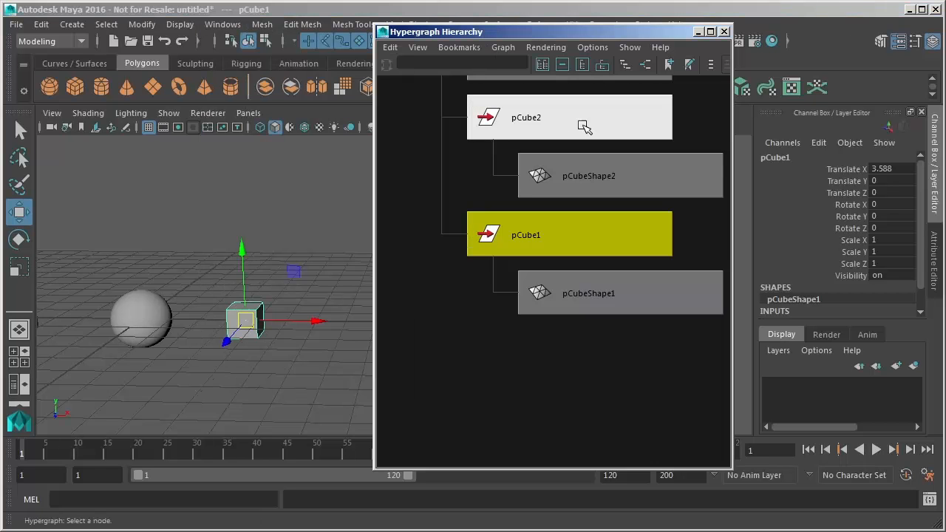
click(646, 65)
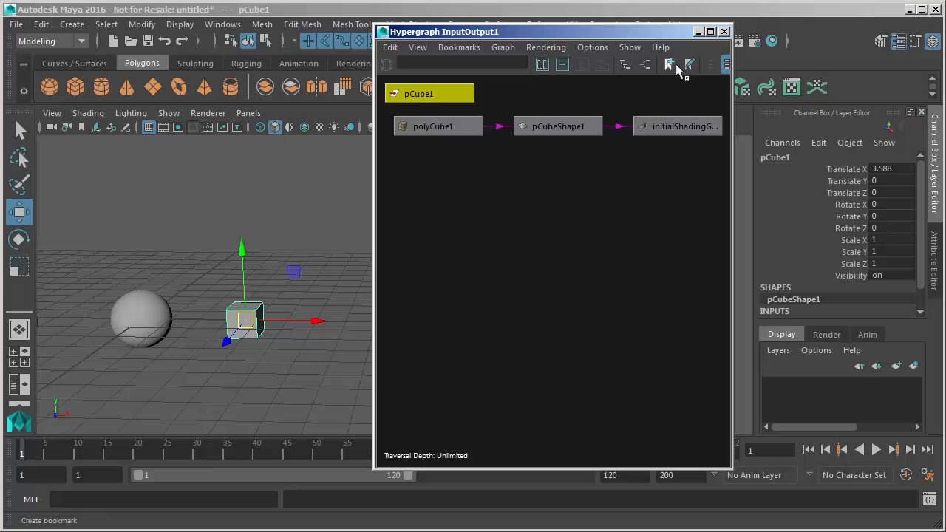
drag(730, 465, 791, 439)
alt+middle_drag(534, 200, 533, 269)
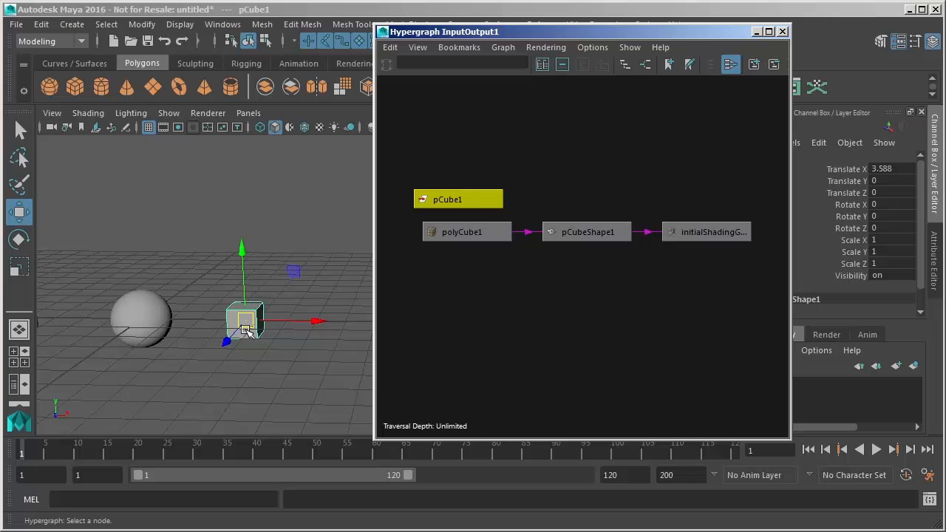
- Move the pCube1 node away from the connection chain, and select pCubeShape1 and polyCube1 in turn with their channels uncovered
drag(457, 198, 461, 150)
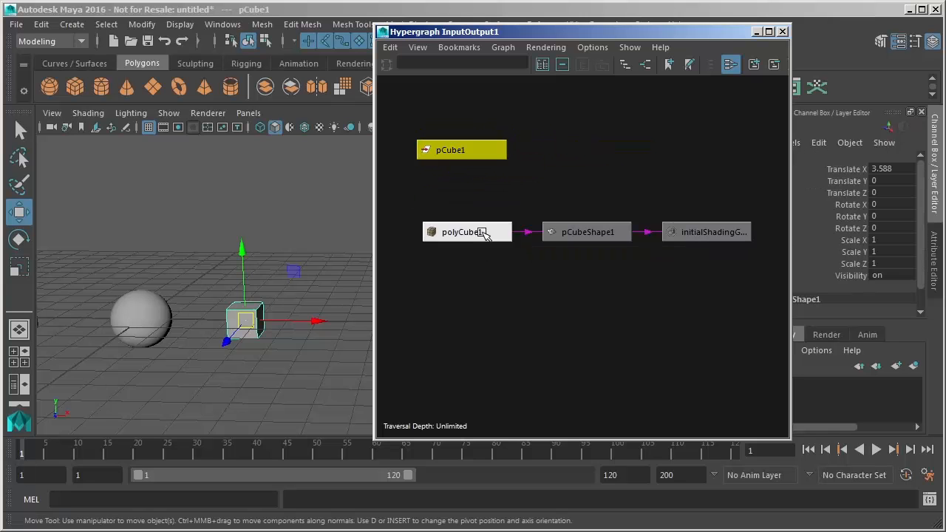
click(585, 232)
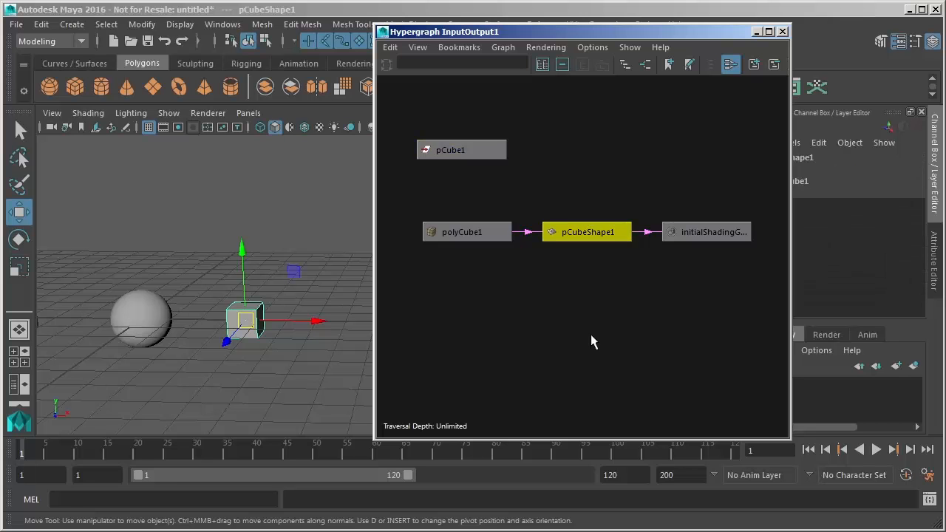
drag(600, 35, 553, 49)
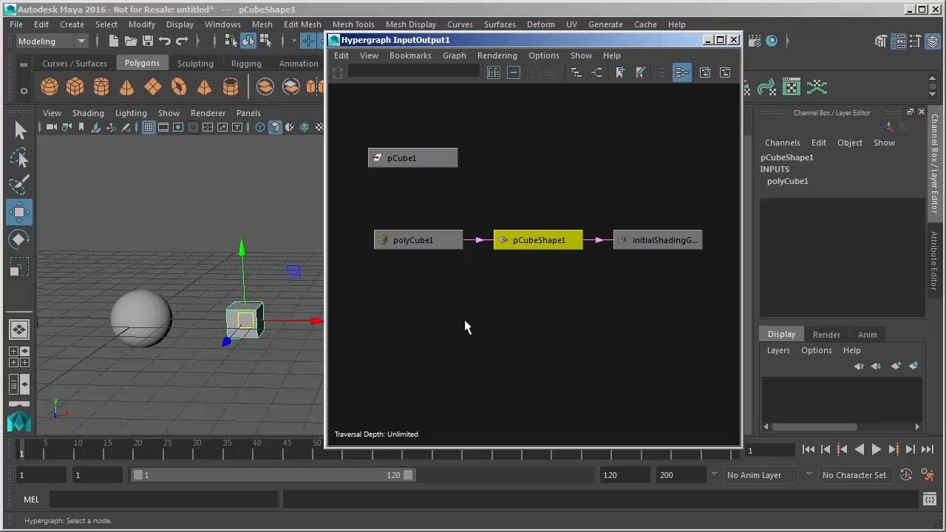
click(415, 239)
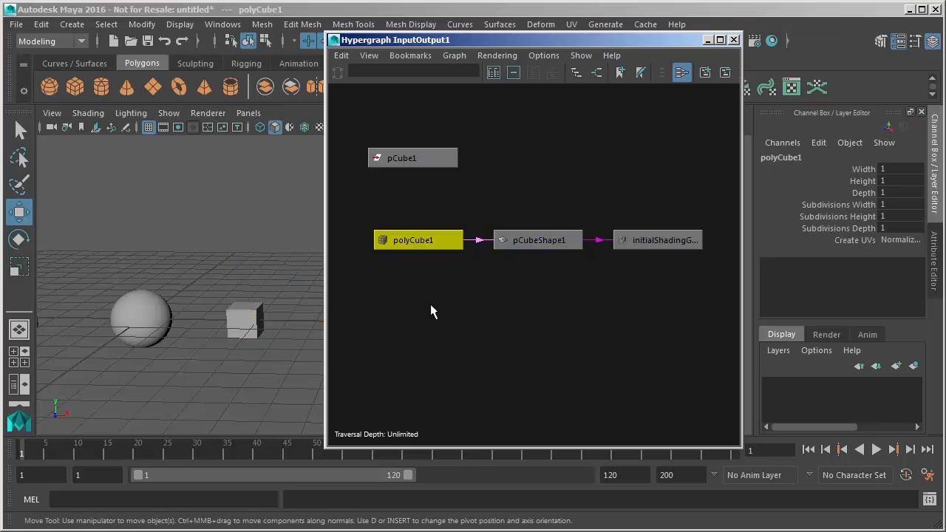
key(ctrl+a)
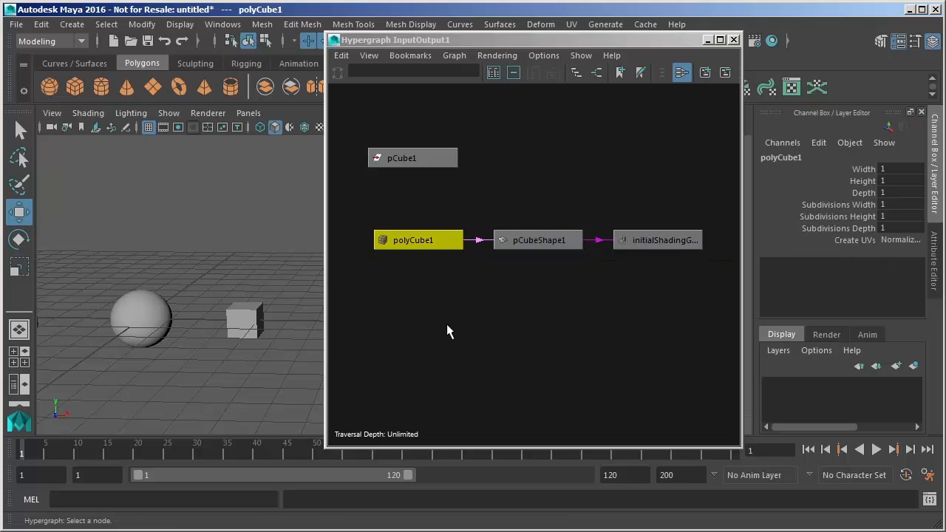
- Rearrange the polyCube1, pCubeShape1, initialShadingGroup and pCube1 nodes freely in the connection graph, spreading them apart
drag(414, 239, 383, 333)
drag(537, 240, 593, 152)
click(678, 288)
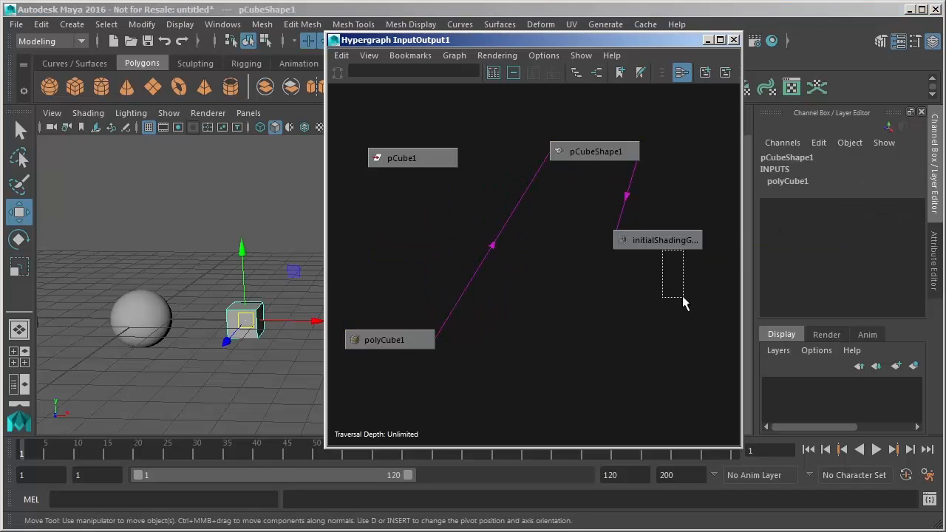
drag(674, 241, 702, 353)
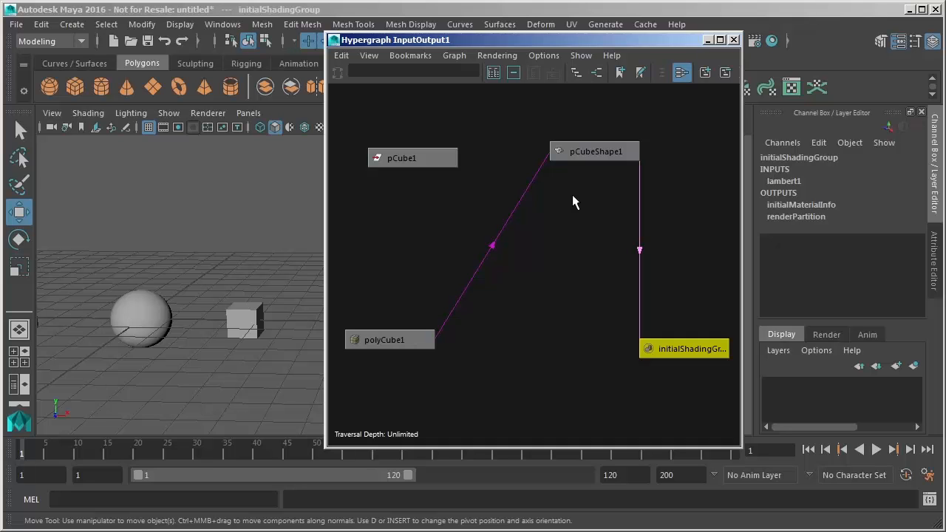
drag(473, 226, 531, 280)
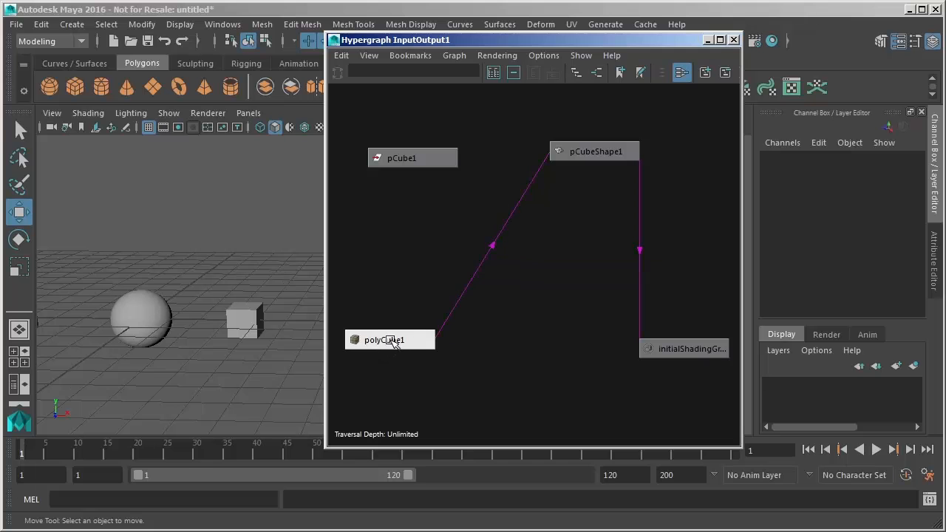
drag(373, 344, 411, 244)
drag(447, 164, 416, 158)
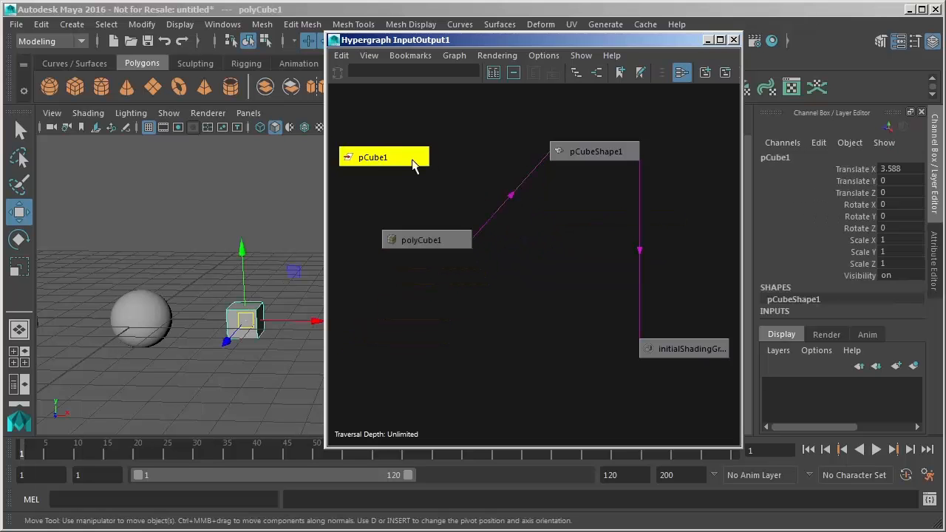
scroll(553, 221, down, 1)
scroll(553, 222, down, 1)
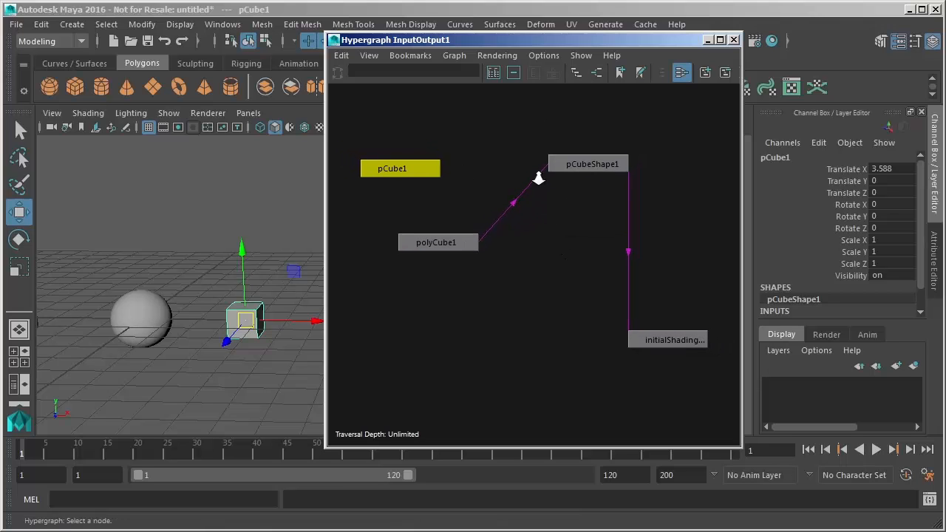
- Switch the Hypergraph back to the scene hierarchy and select the group1 node
click(577, 74)
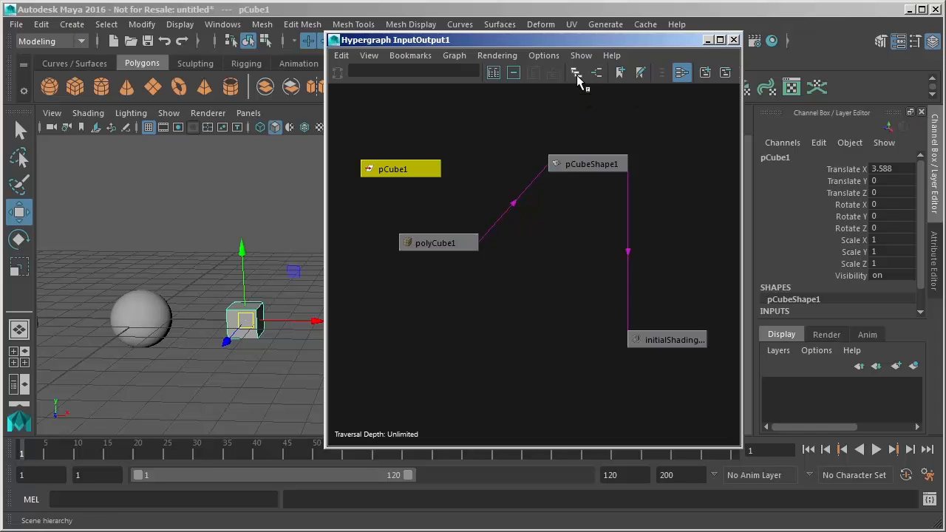
alt+right_drag(598, 388, 441, 67)
alt+middle_drag(422, 171, 442, 230)
click(501, 191)
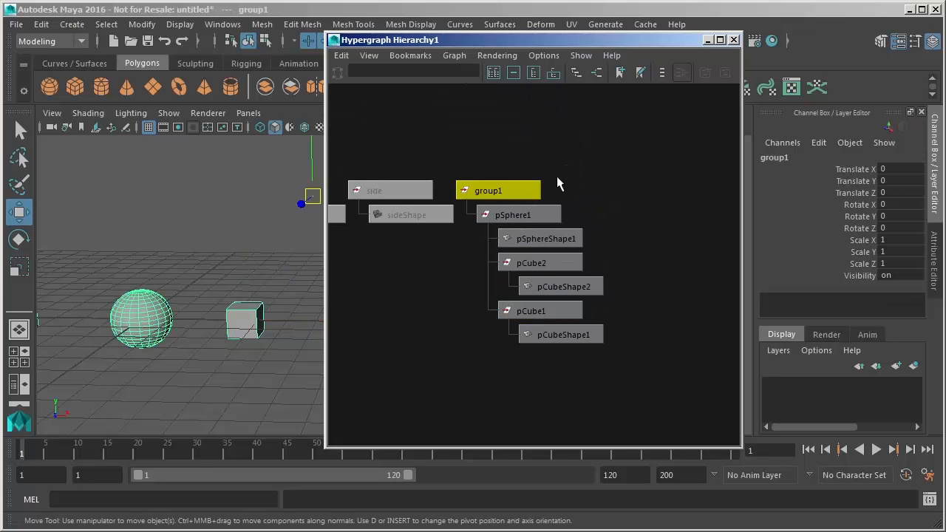
alt+middle_drag(616, 191, 560, 202)
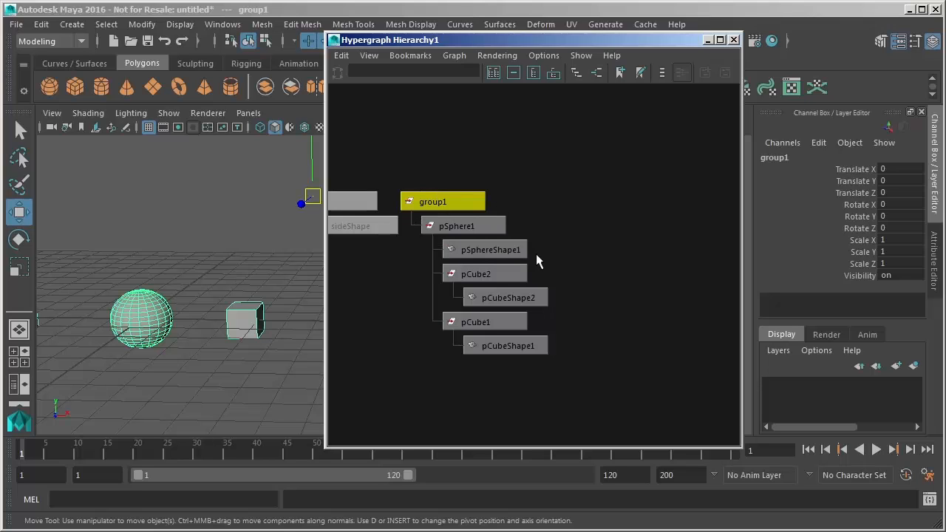
alt+middle_drag(543, 205, 593, 185)
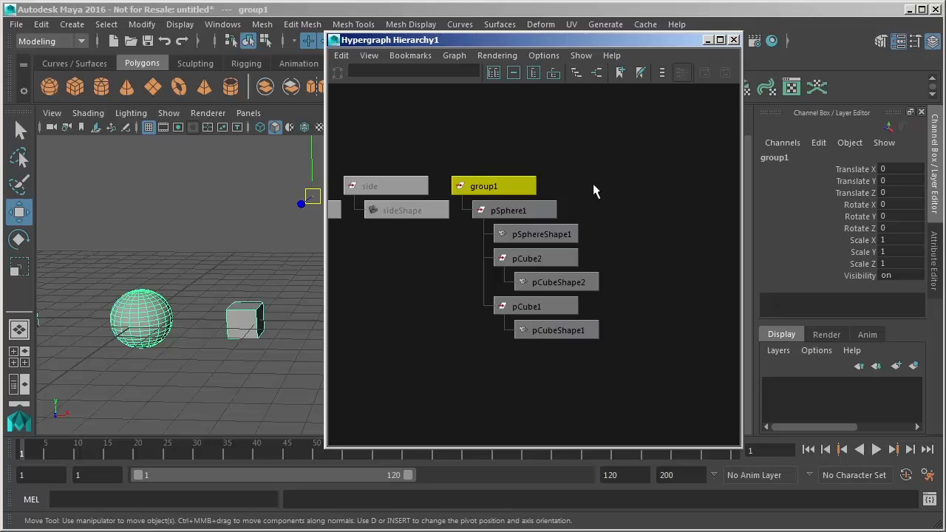
- Unparent the pCube1 node from pSphere1 by moving it to an empty area of the hierarchy graph
click(531, 307)
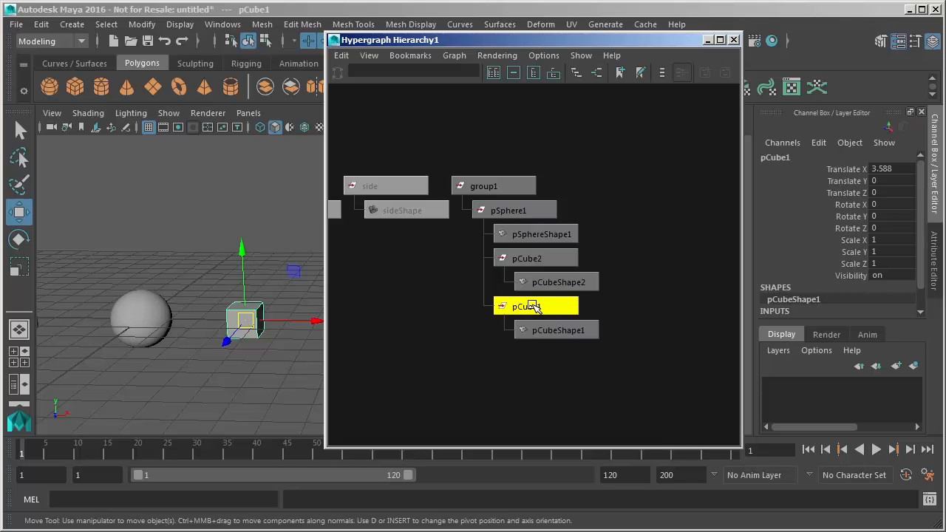
middle_drag(524, 303, 622, 311)
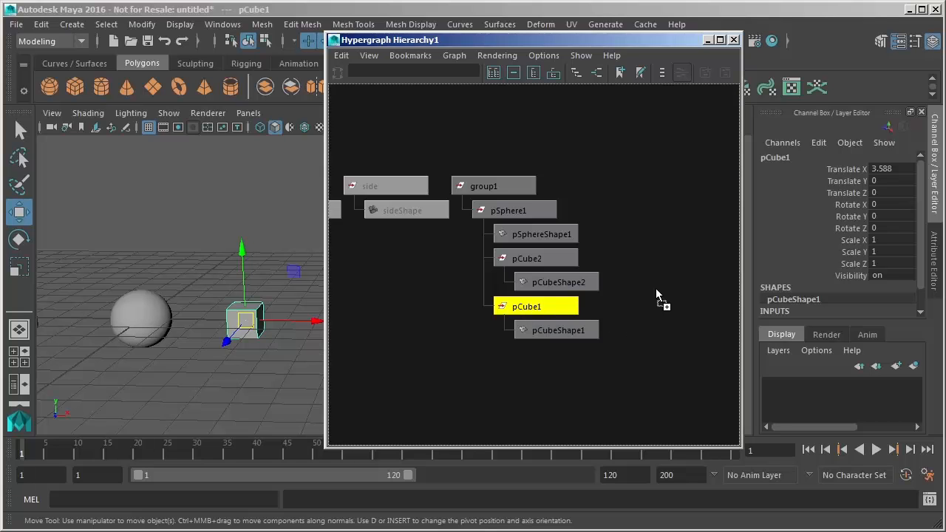
middle_drag(656, 289, 657, 288)
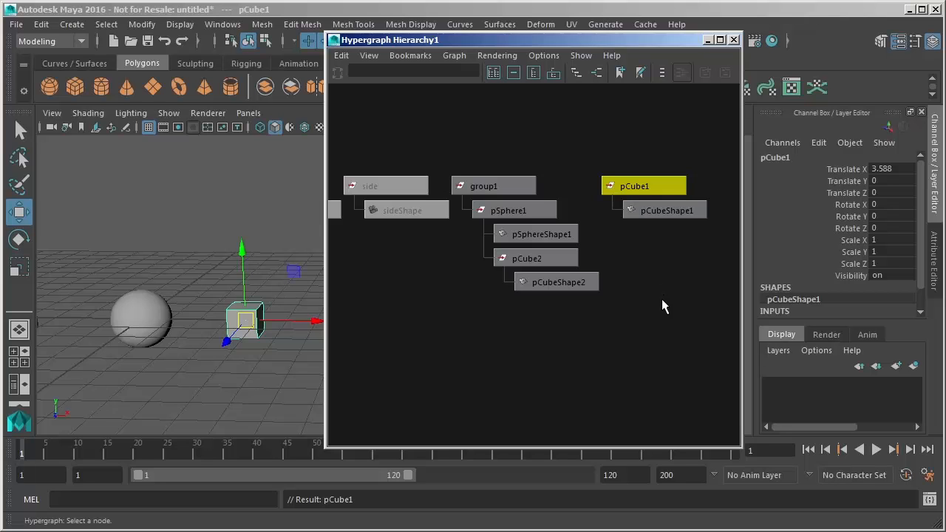
alt+middle_drag(659, 264, 616, 277)
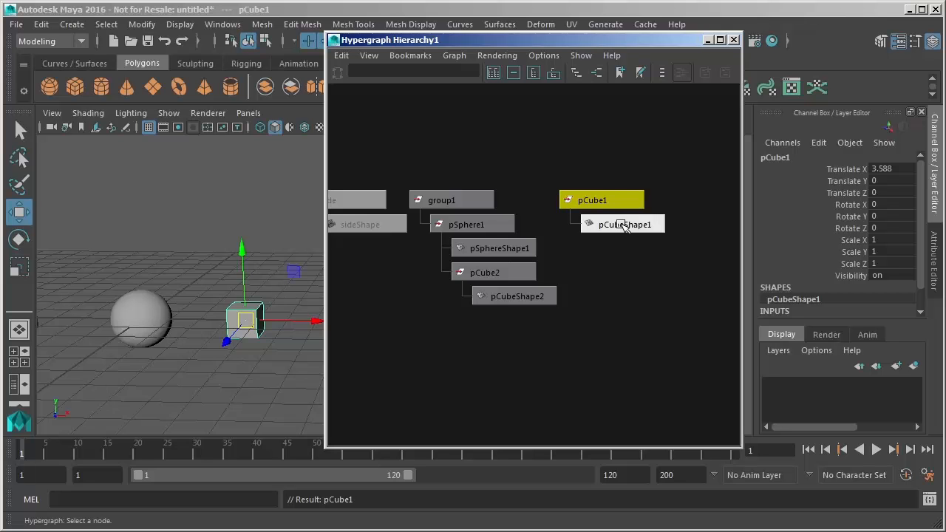
- Select the pCubeShape1 node under the unparented pCube1 and examine its place in the hierarchy
click(627, 225)
alt+middle_drag(627, 249, 571, 251)
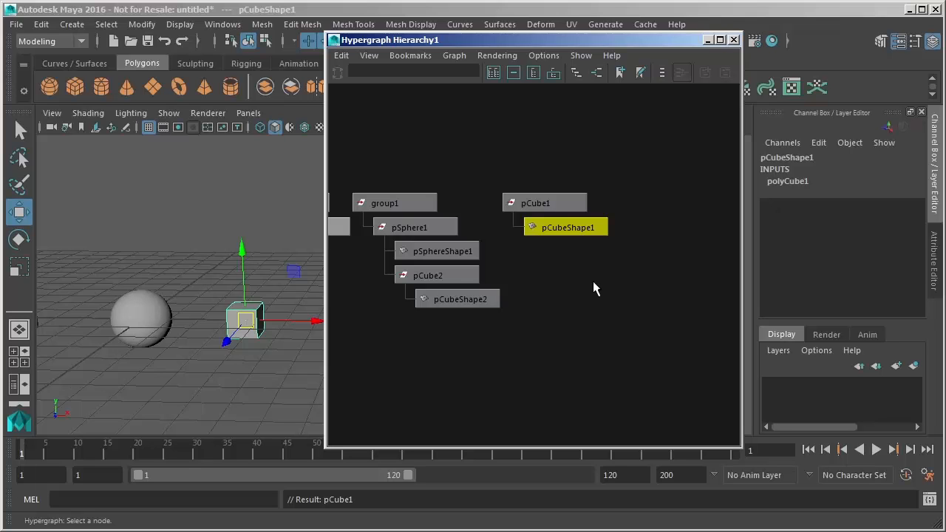
alt+middle_drag(550, 267, 599, 239)
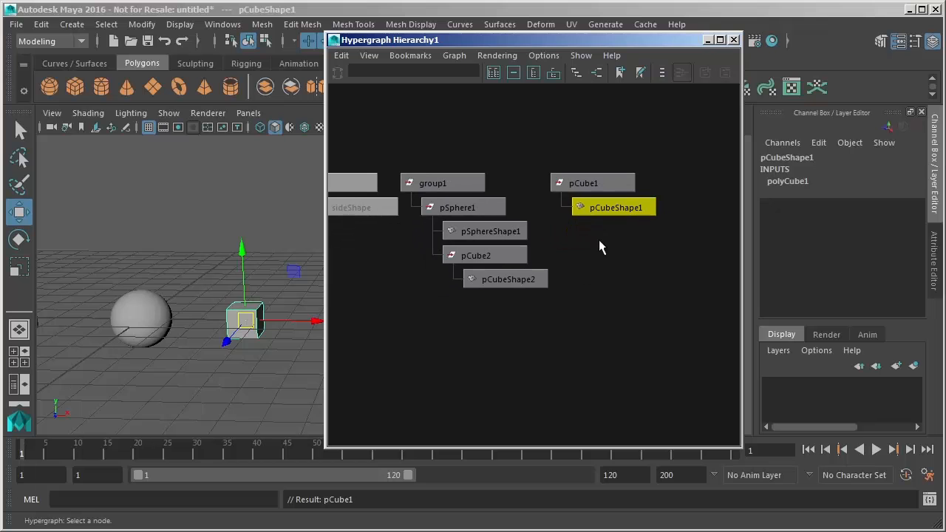
- Parent the pCube1 node under pSphere1, and move it up to sit directly beneath group1
click(611, 183)
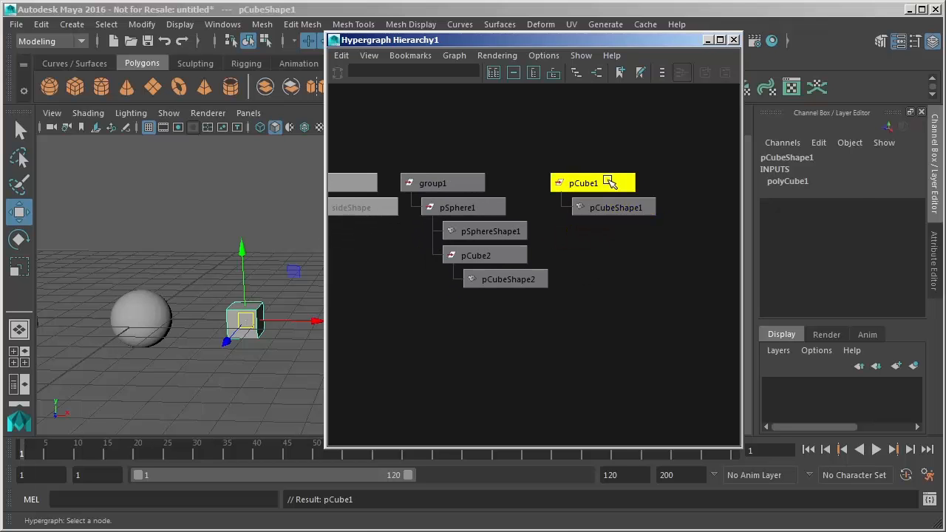
middle_drag(607, 197, 473, 208)
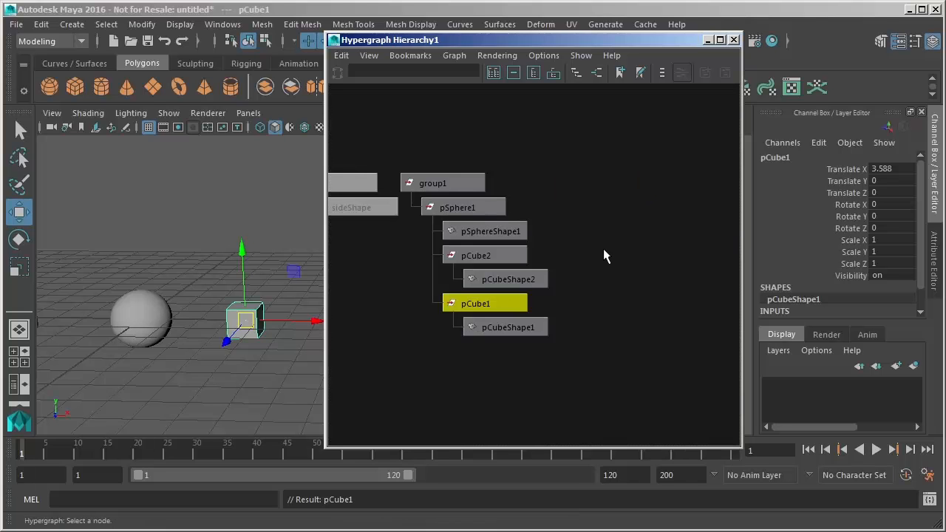
alt+middle_drag(581, 198, 627, 186)
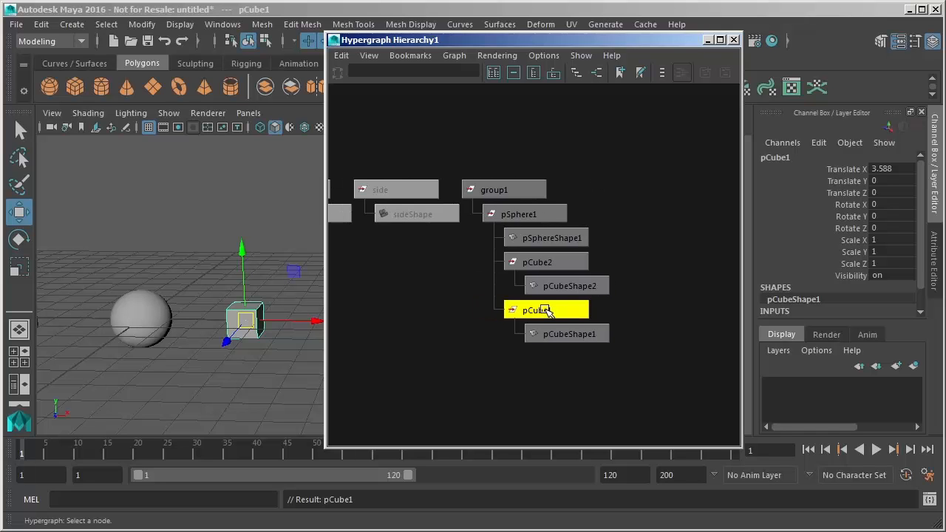
middle_drag(547, 313, 507, 191)
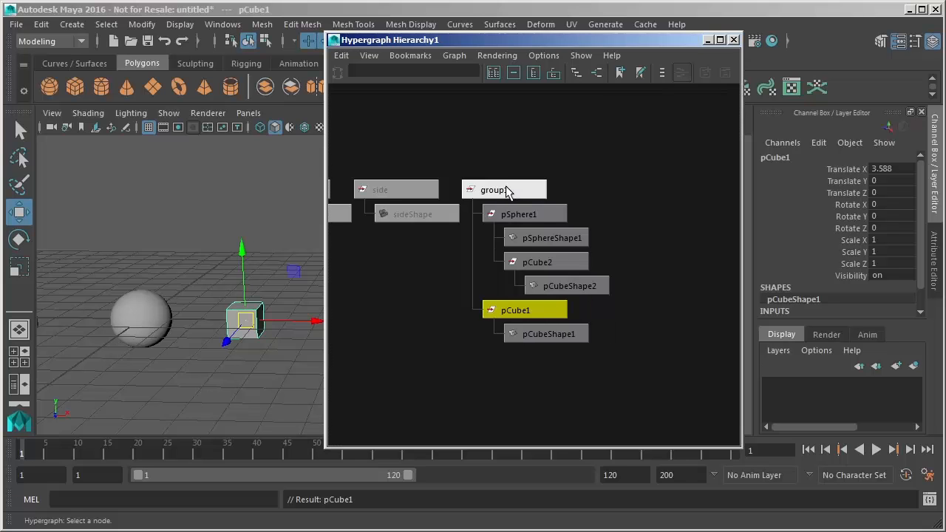
- Select the pSphere1 node and examine in the viewport which objects belong to its hierarchy
click(535, 213)
alt+middle_drag(181, 385, 237, 384)
scroll(237, 385, down, 3)
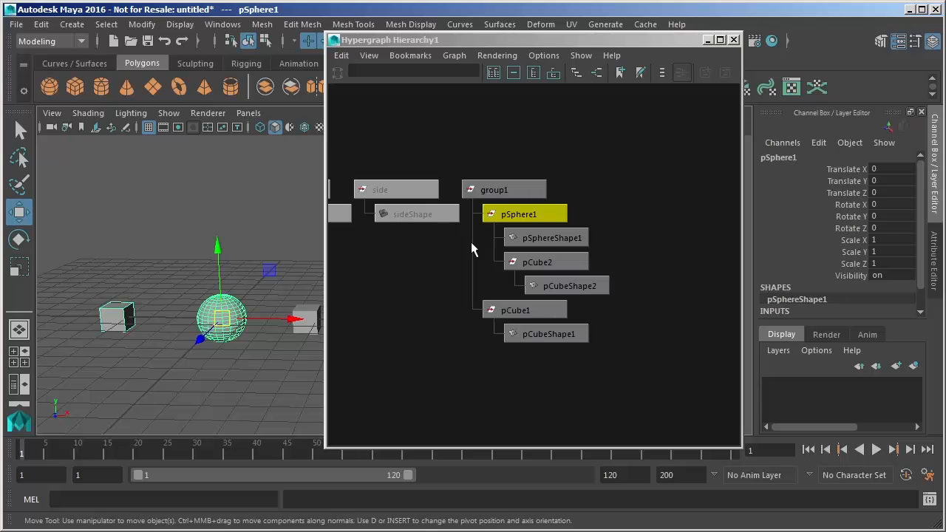
- Parent pCube1 back under pSphere1, and unparent pCube2 before reparenting it under pSphere1
middle_drag(531, 311, 544, 218)
middle_drag(551, 279, 643, 214)
click(648, 190)
middle_drag(551, 227, 539, 215)
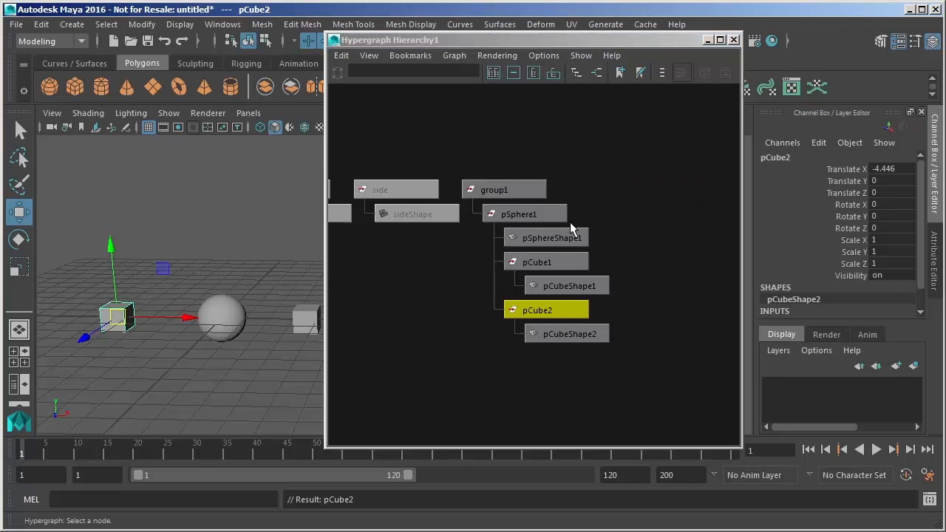
- Switch the hierarchy graph to Freeform Layout and move the group1 hierarchy away from the camera nodes
click(534, 55)
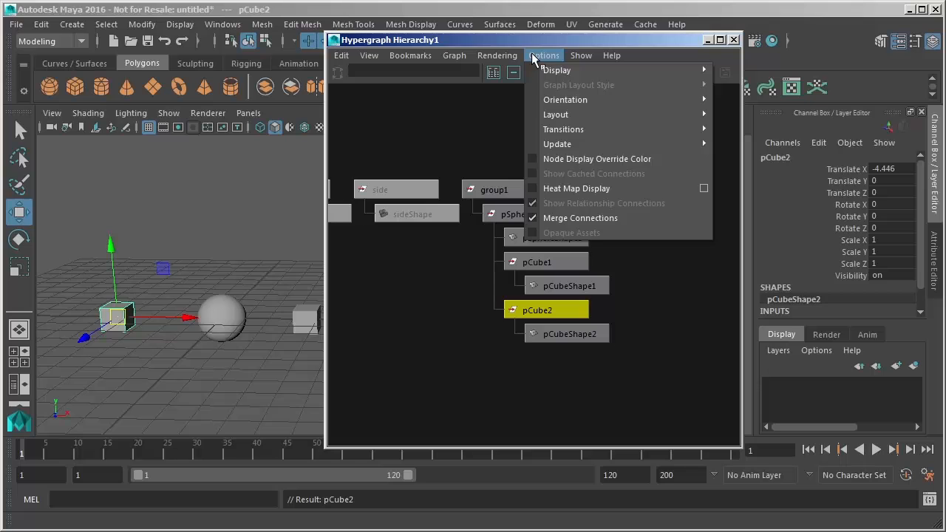
mouse_move(560, 114)
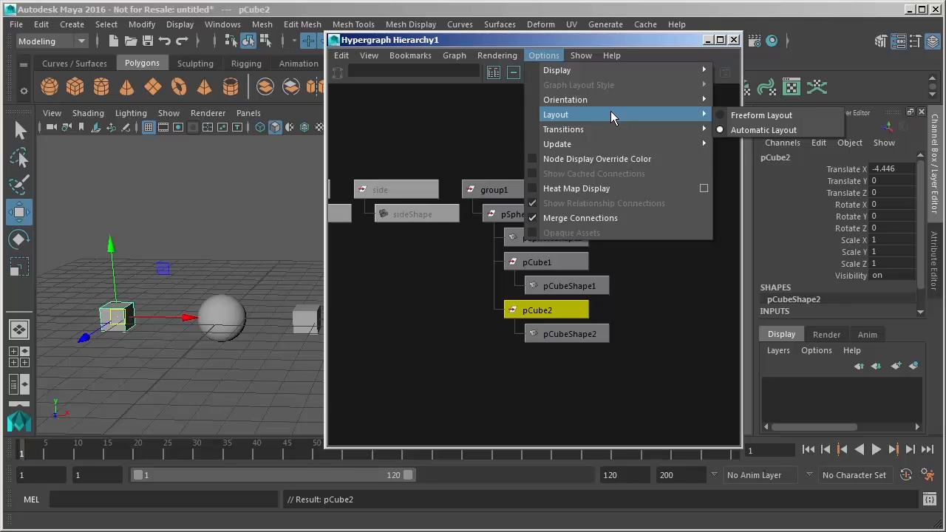
click(747, 115)
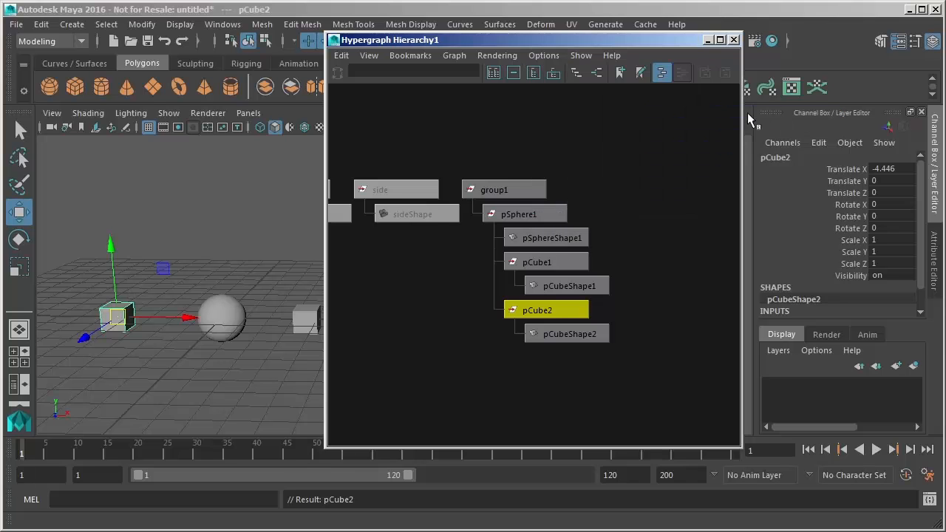
drag(497, 188, 659, 116)
scroll(584, 332, down, 2)
alt+middle_drag(528, 180, 410, 202)
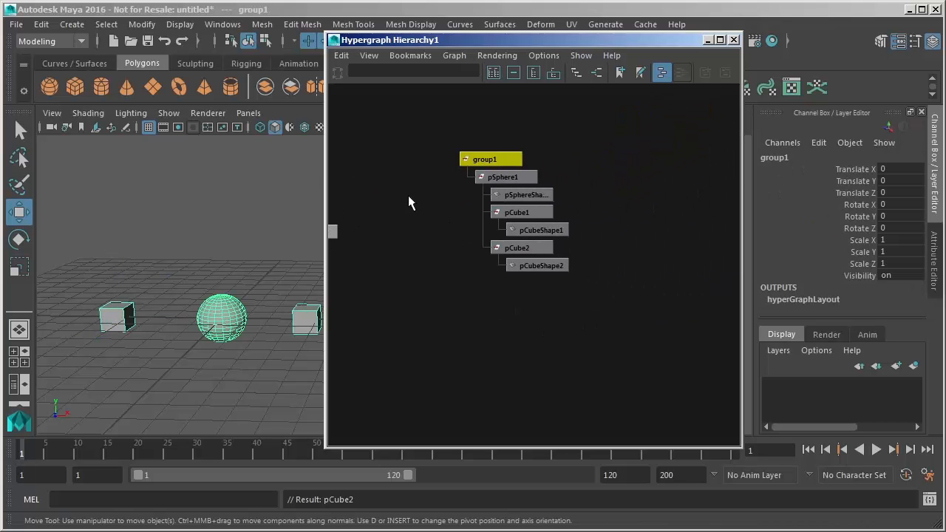
- Spread pCube2 and pCube1 out to opposite sides below group1, place pSphere1 between them, and undo the pSphere1 selection
drag(520, 248, 404, 272)
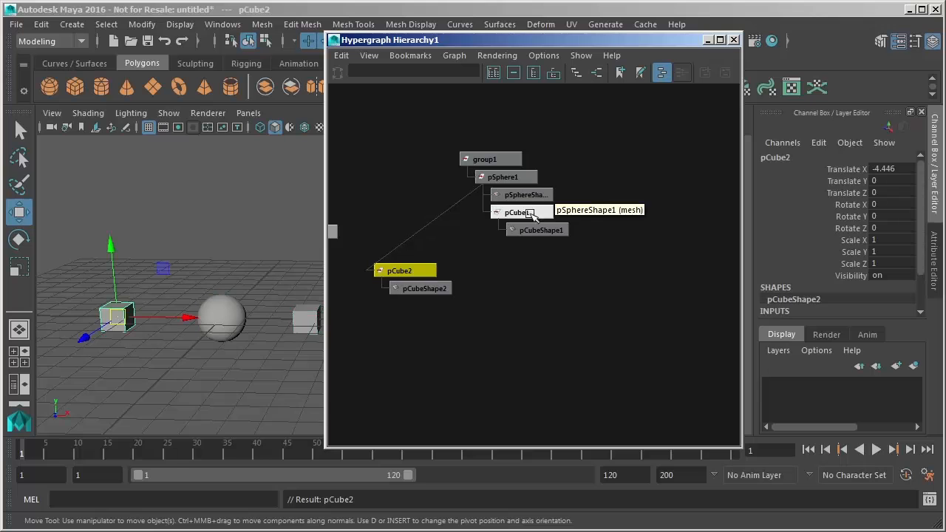
drag(518, 213, 642, 274)
drag(507, 178, 555, 263)
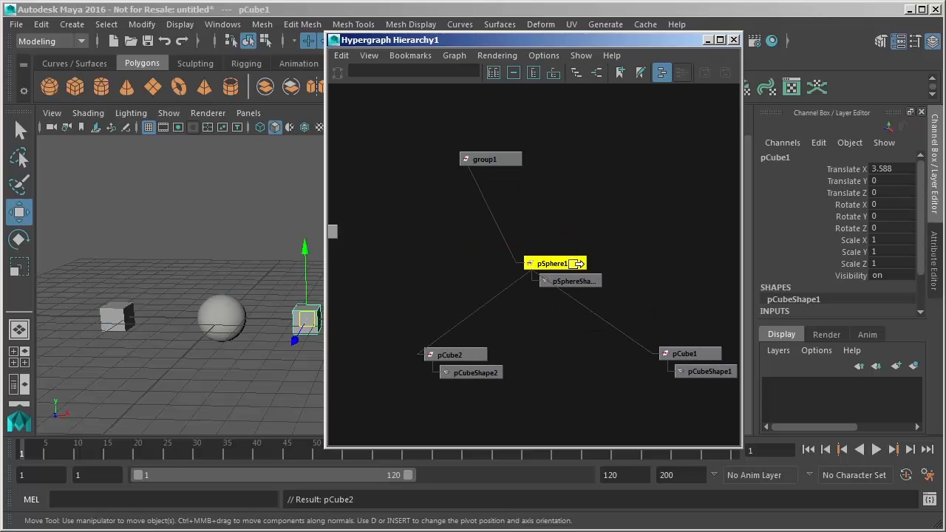
alt+right_drag(646, 290, 620, 316)
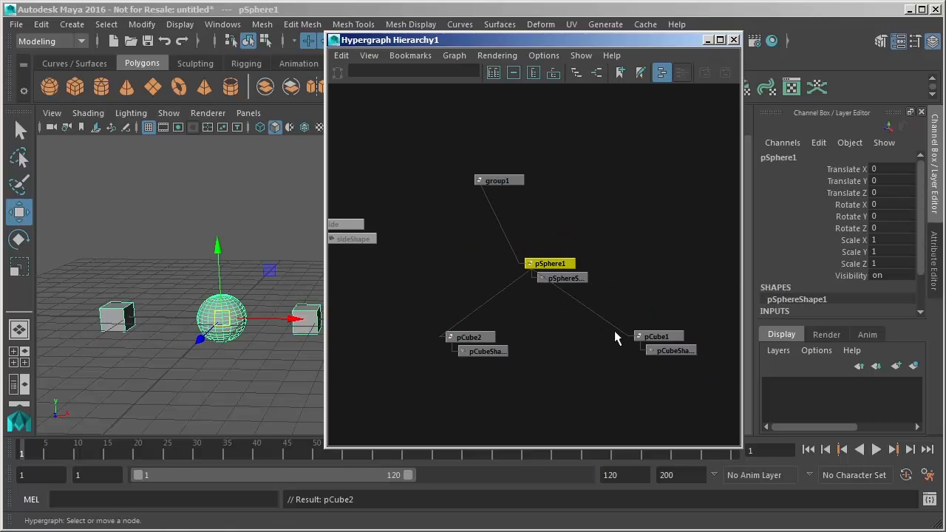
key(ctrl+z)
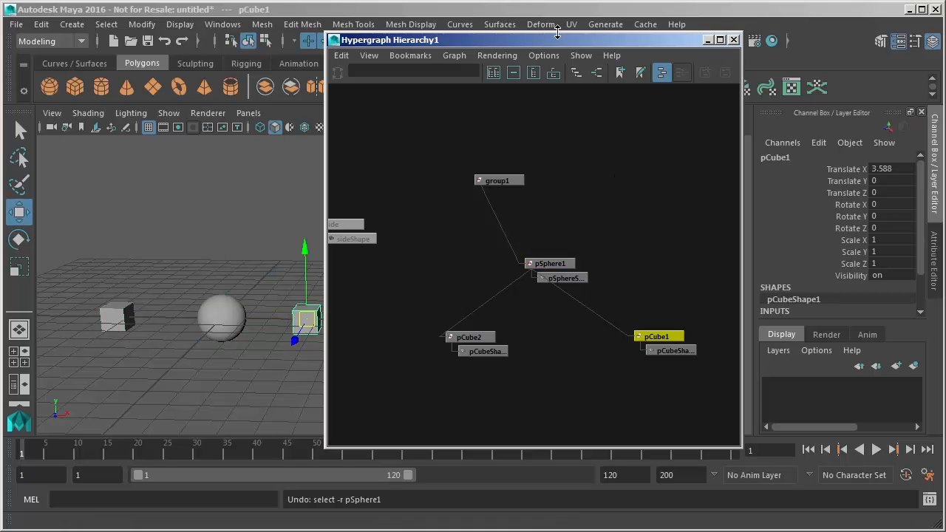
- Alternate the graph between Automatic Layout and Freeform Layout to compare them, ending on Automatic Layout
click(545, 52)
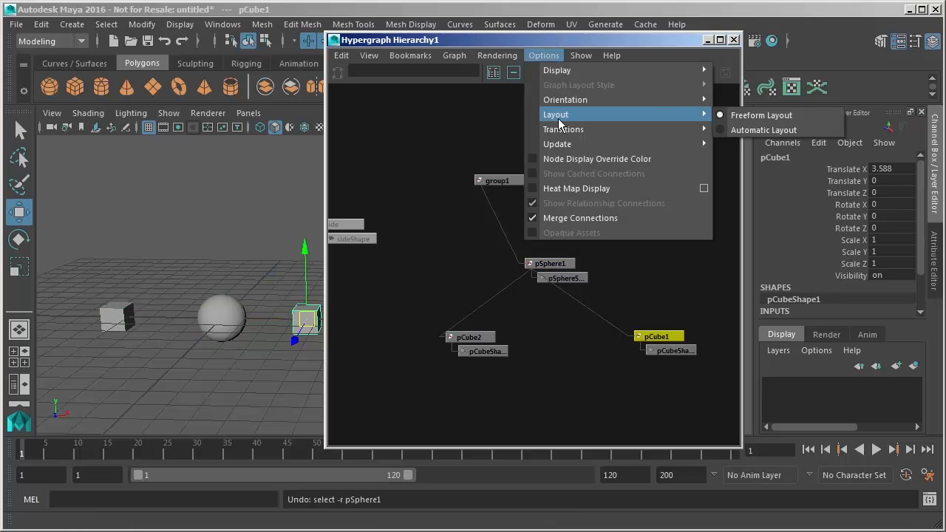
click(762, 129)
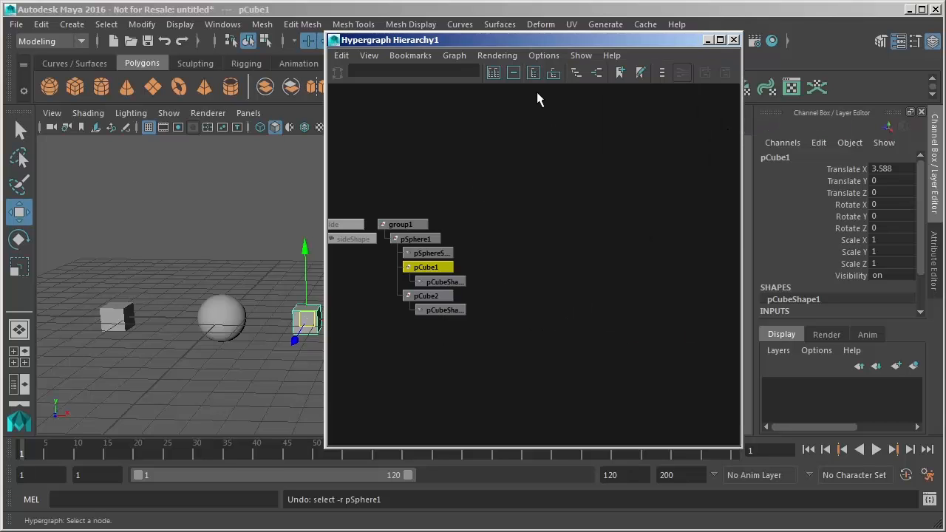
click(536, 54)
mouse_move(591, 115)
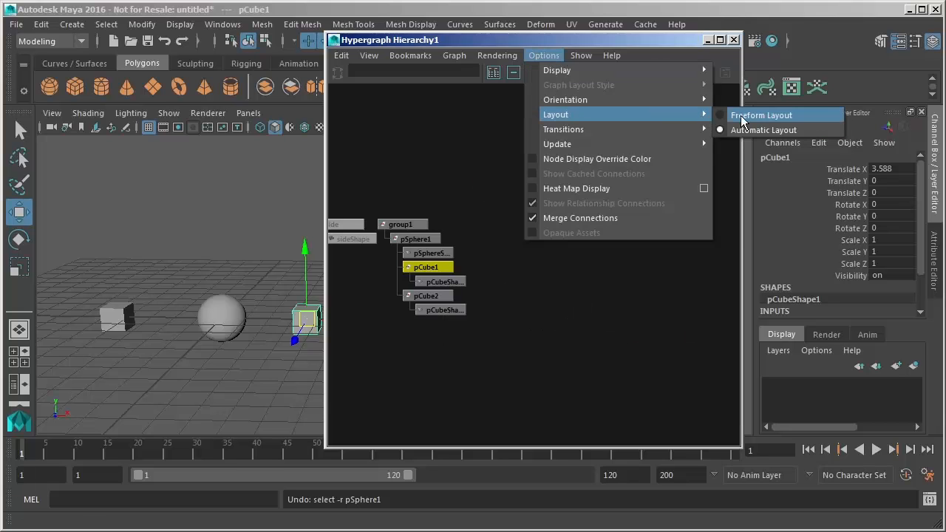
click(742, 118)
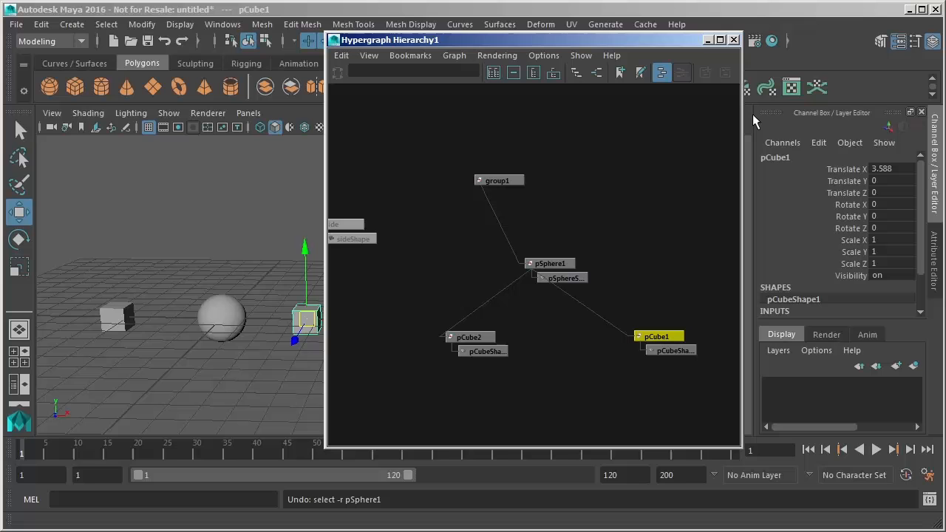
click(541, 57)
mouse_move(663, 116)
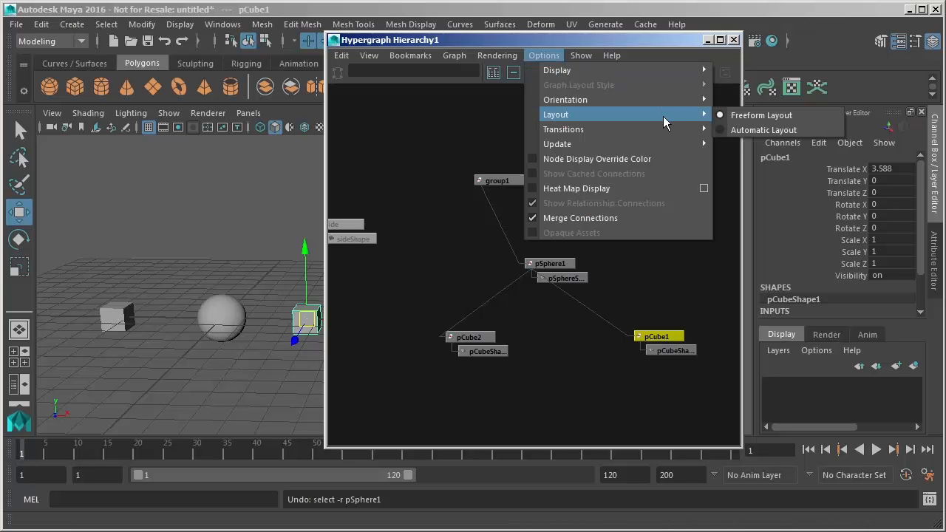
click(775, 129)
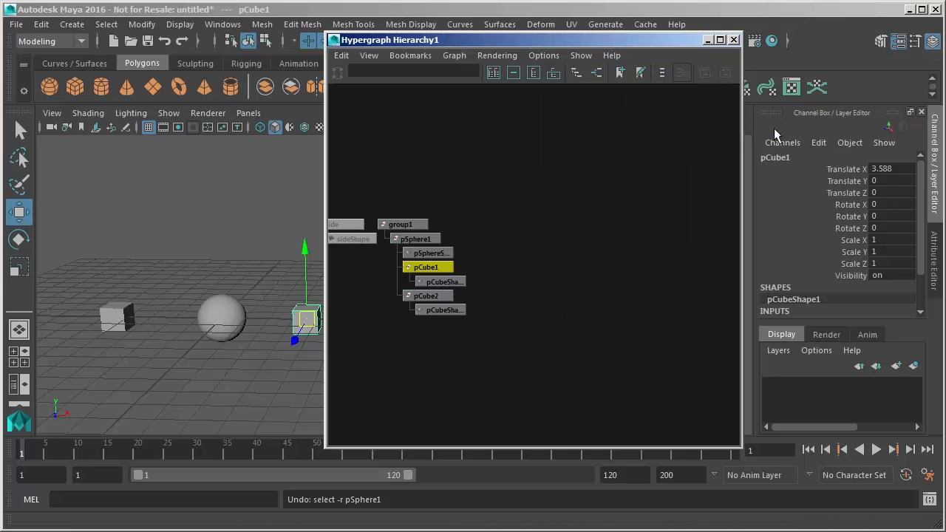
- Try the Vertical and Schematic orientations for the hierarchy graph
click(545, 57)
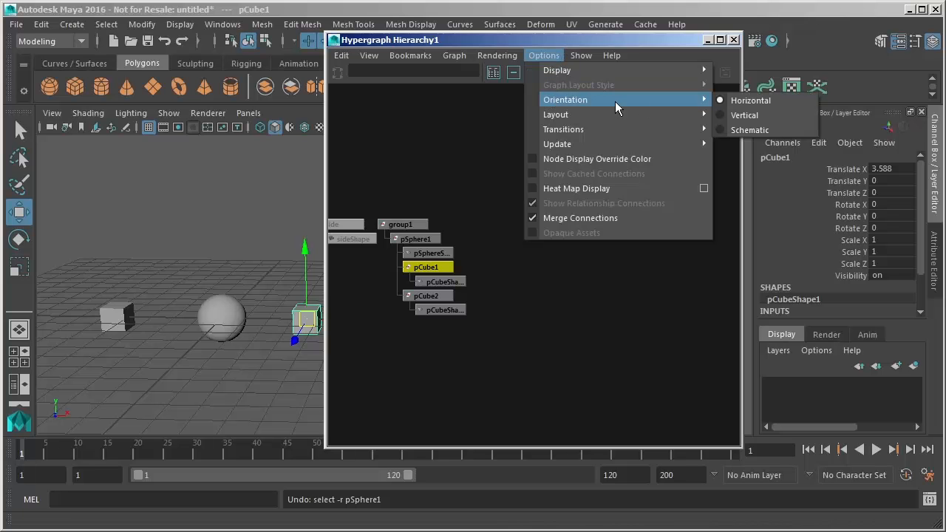
click(746, 115)
click(544, 57)
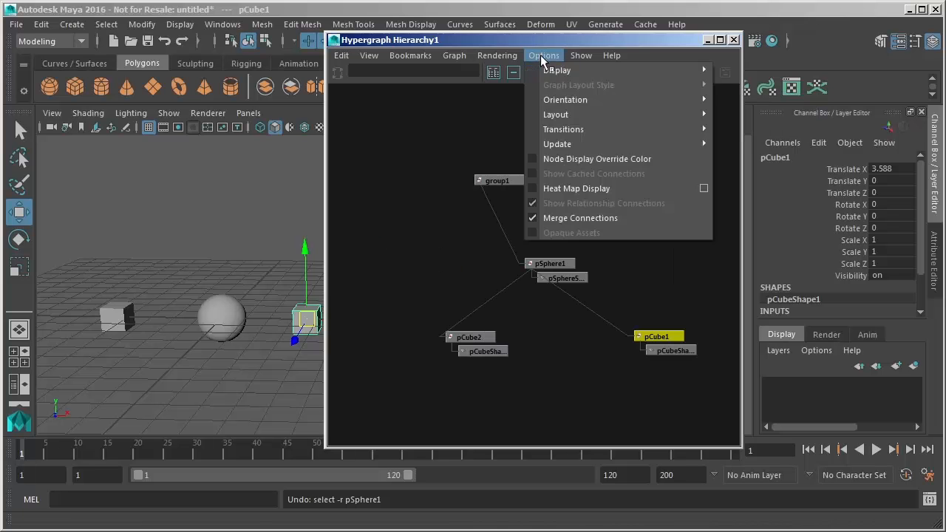
mouse_move(562, 100)
click(739, 128)
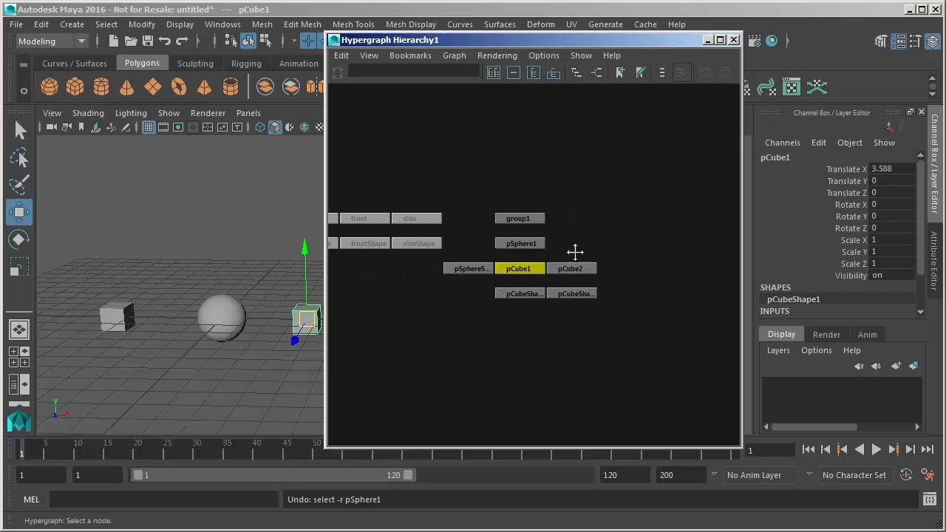
- Return the hierarchy graph to Horizontal orientation and set it to Automatic Layout
click(540, 56)
mouse_move(571, 99)
click(739, 99)
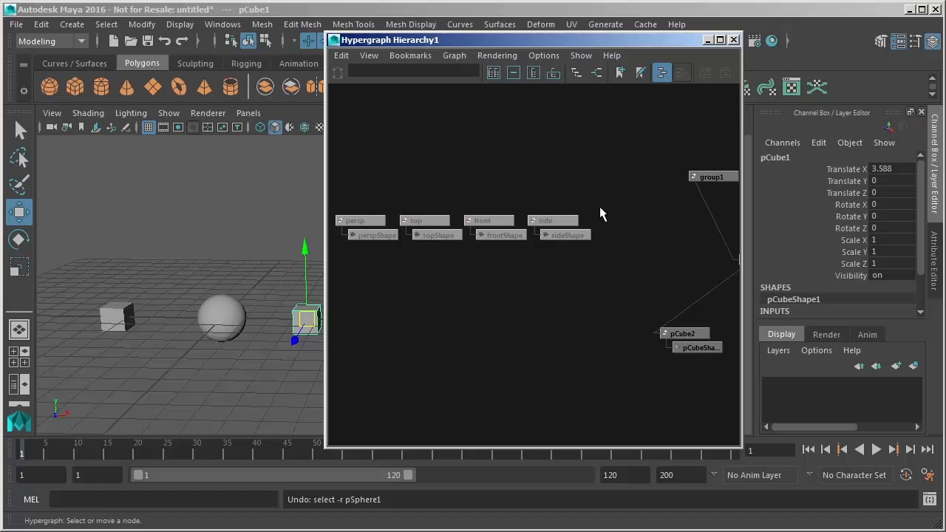
click(547, 56)
mouse_move(571, 114)
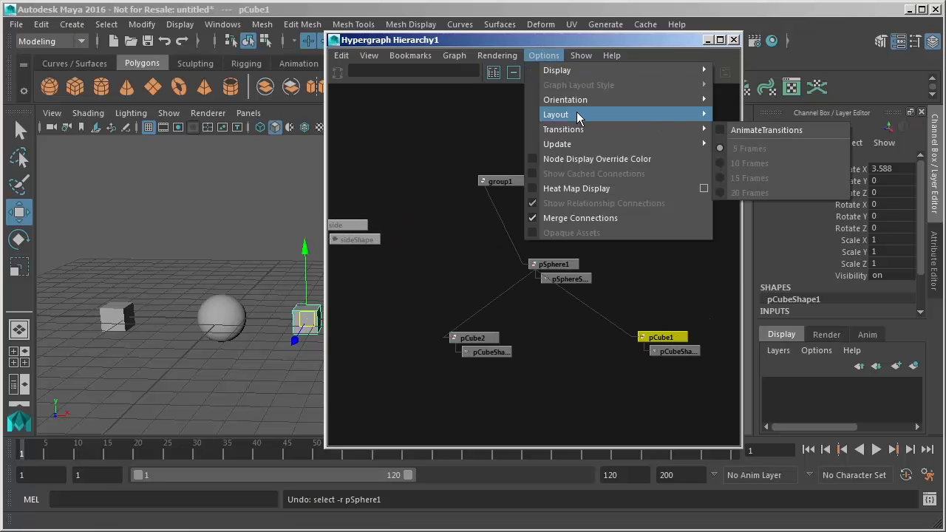
click(739, 128)
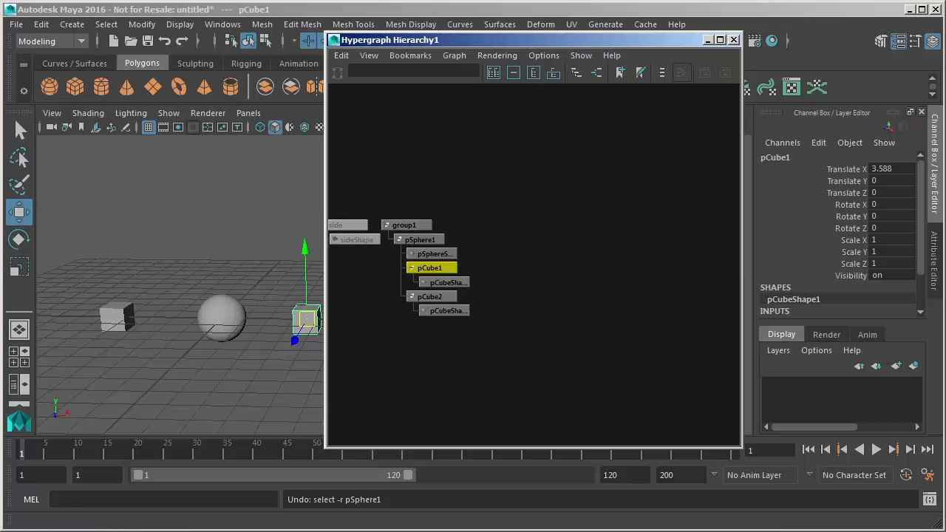